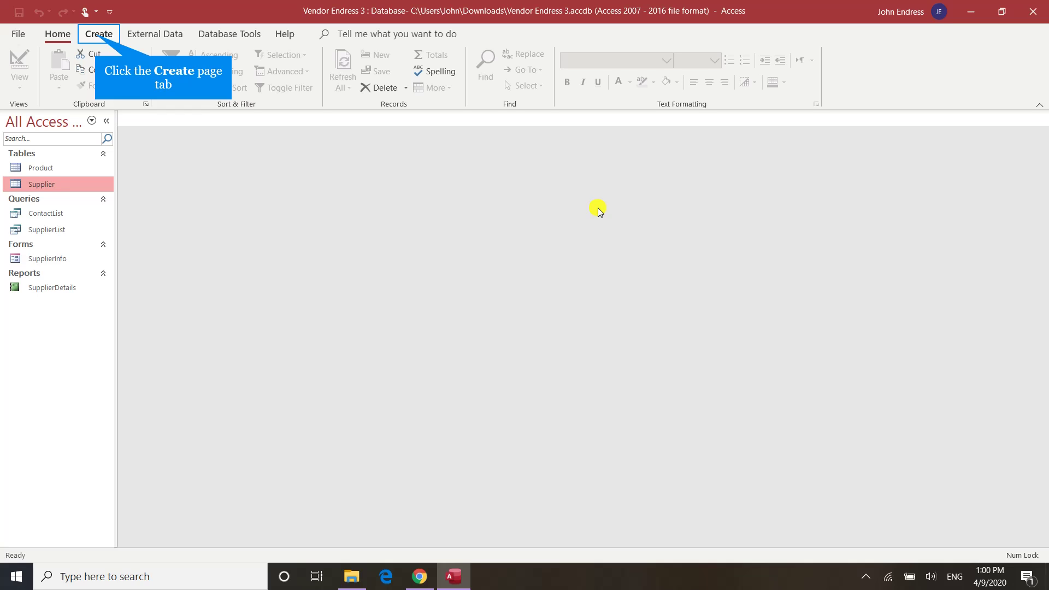
Start a new query with the Simple Query Wizard, using the Supplier table as the field source
{"action": "left_click", "coordinate": [100, 34]}
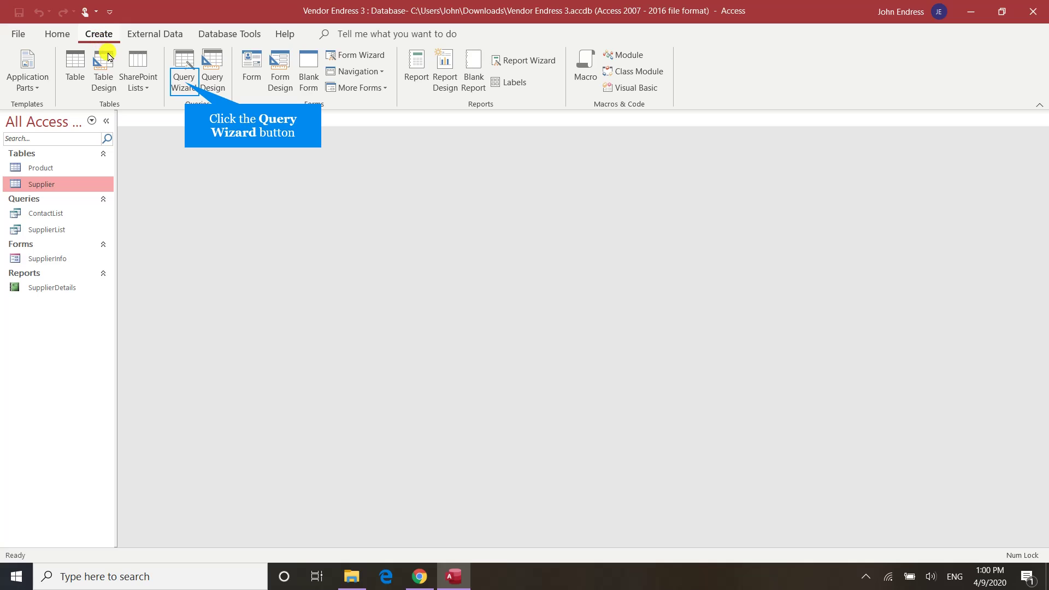
{"action": "left_click", "coordinate": [185, 82]}
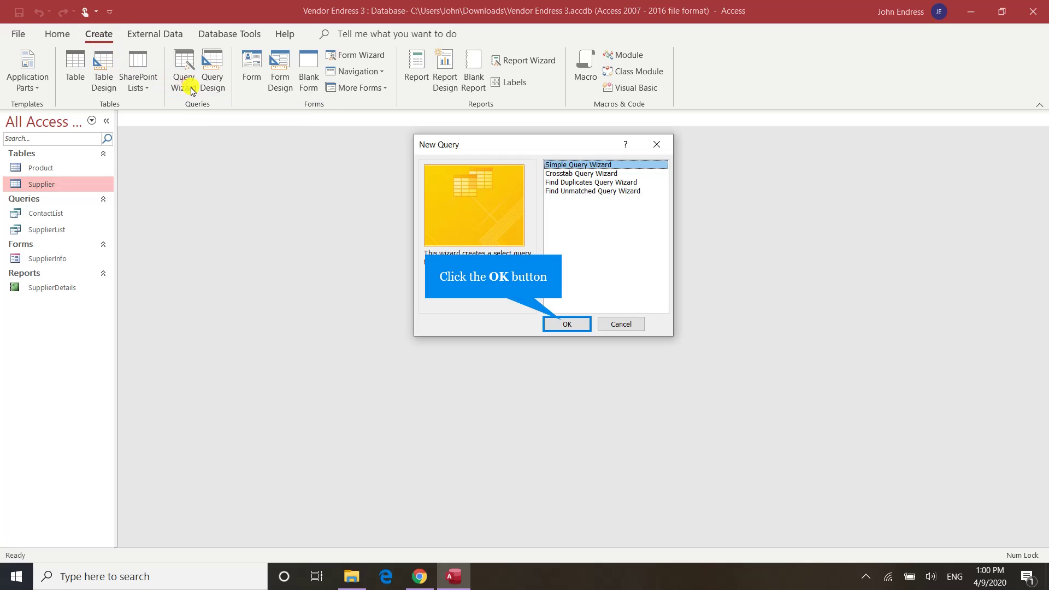
{"action": "left_click", "coordinate": [563, 323]}
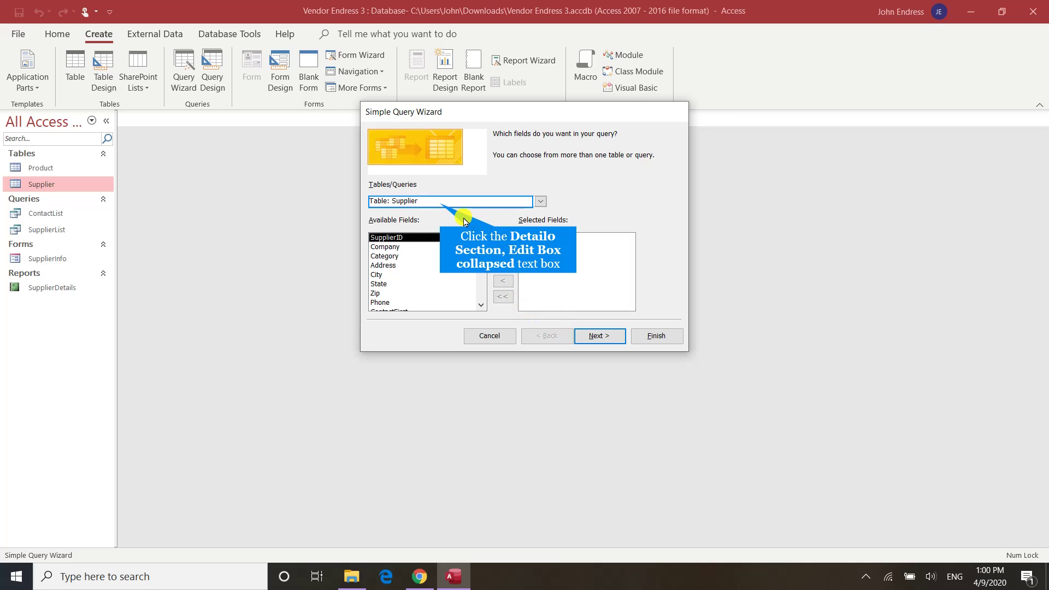
{"action": "left_click", "coordinate": [441, 203]}
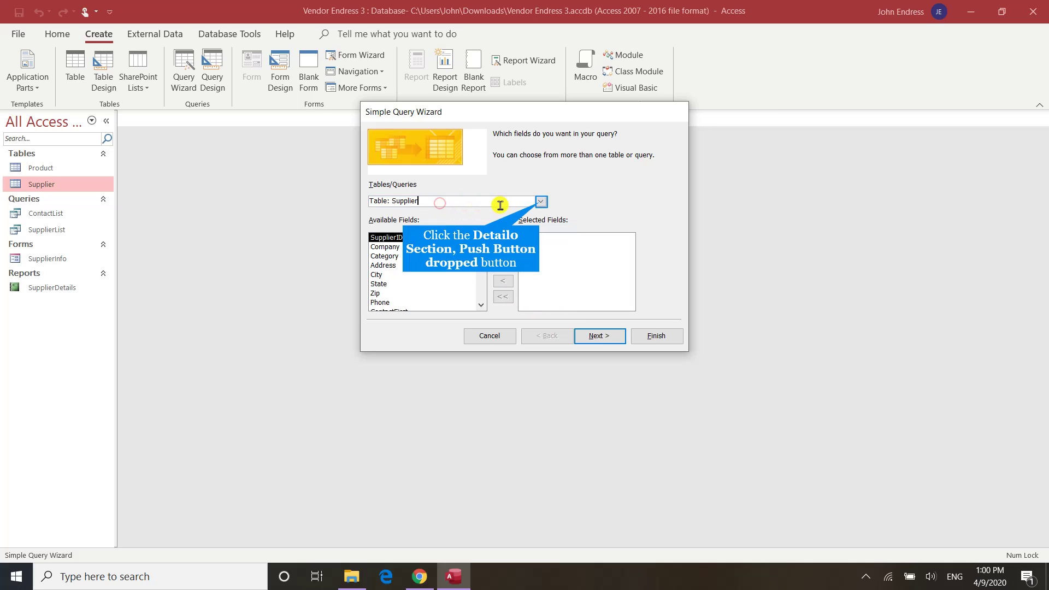
{"action": "left_click", "coordinate": [539, 202]}
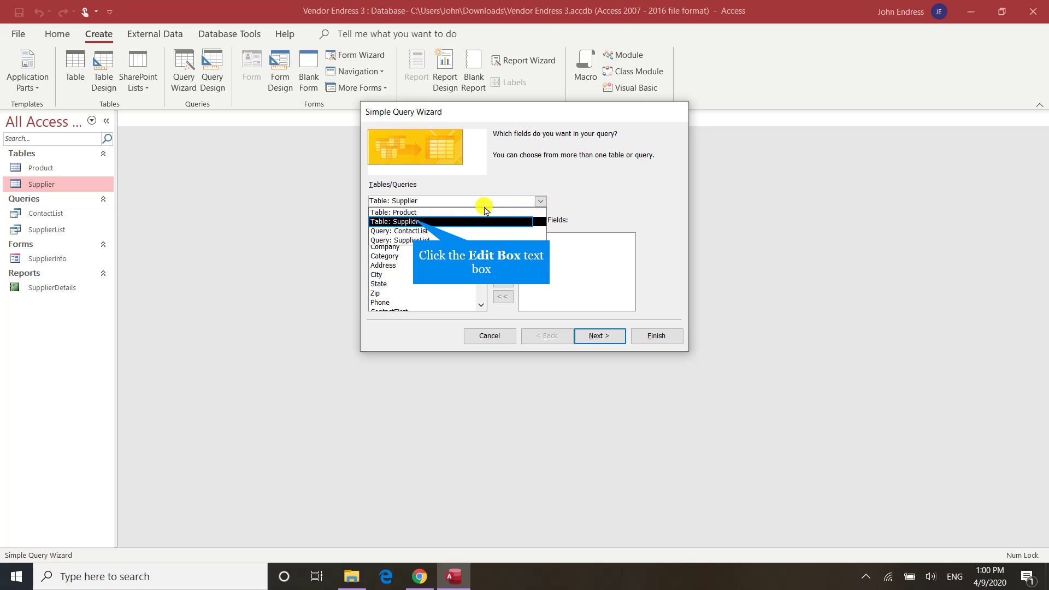
{"action": "left_click", "coordinate": [414, 221]}
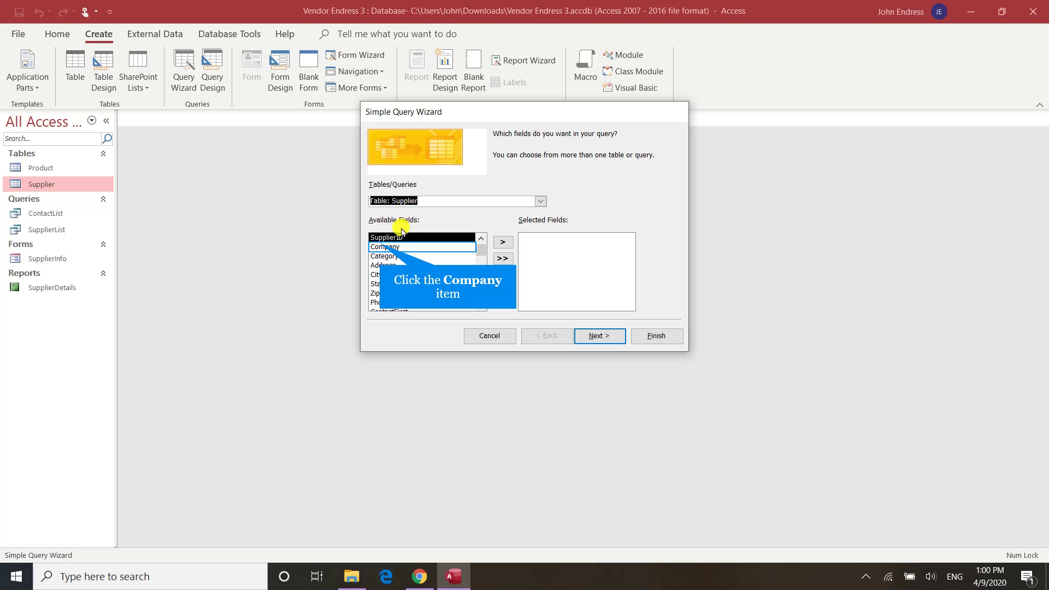
Add the Company, Category and State fields from the Supplier table to the query
{"action": "left_click", "coordinate": [381, 247]}
{"action": "left_click", "coordinate": [502, 242]}
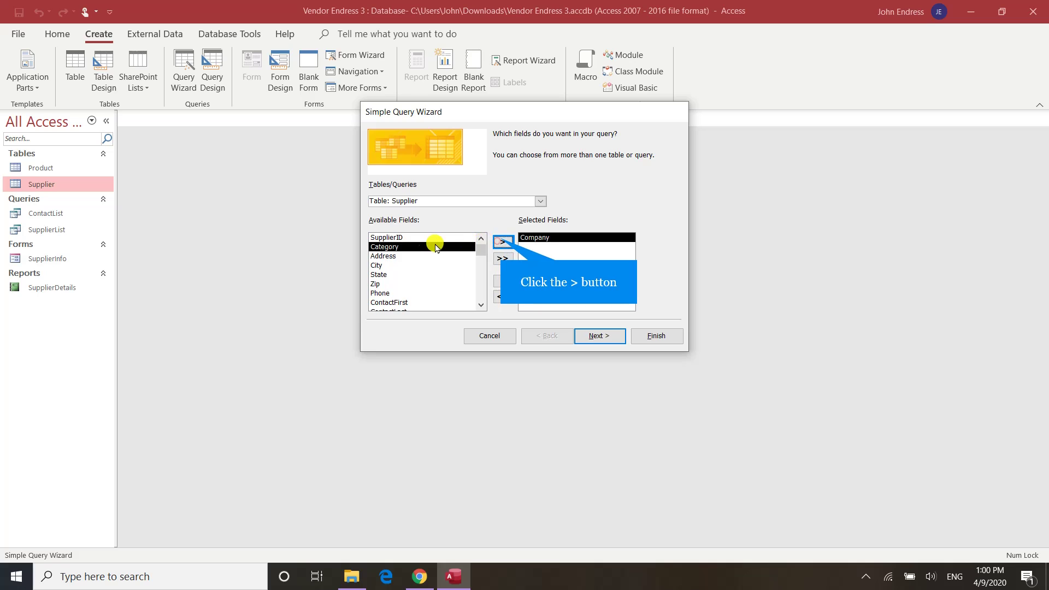
{"action": "left_click", "coordinate": [502, 242]}
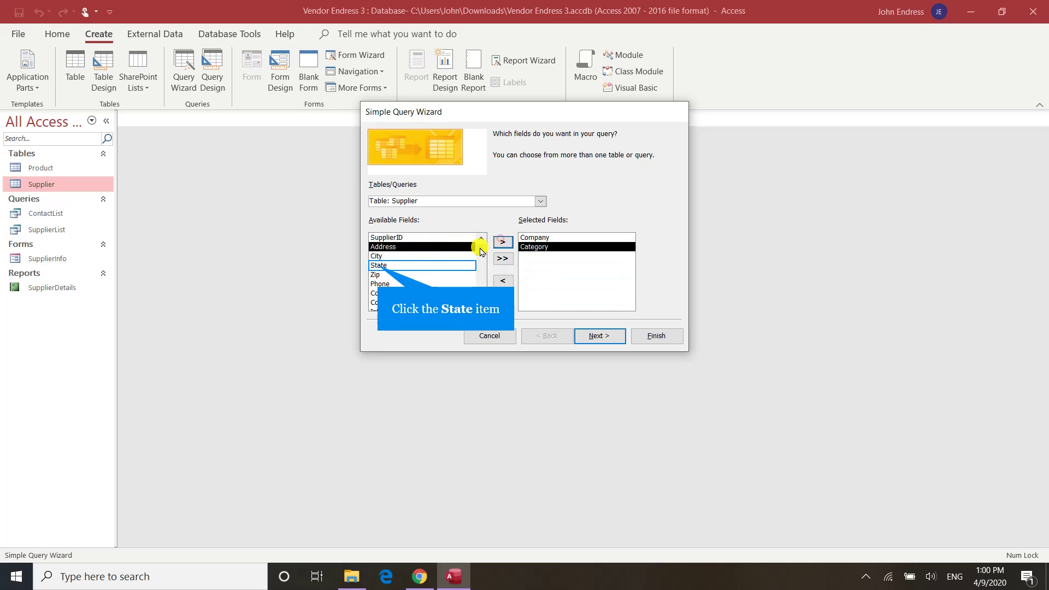
{"action": "left_click", "coordinate": [400, 266]}
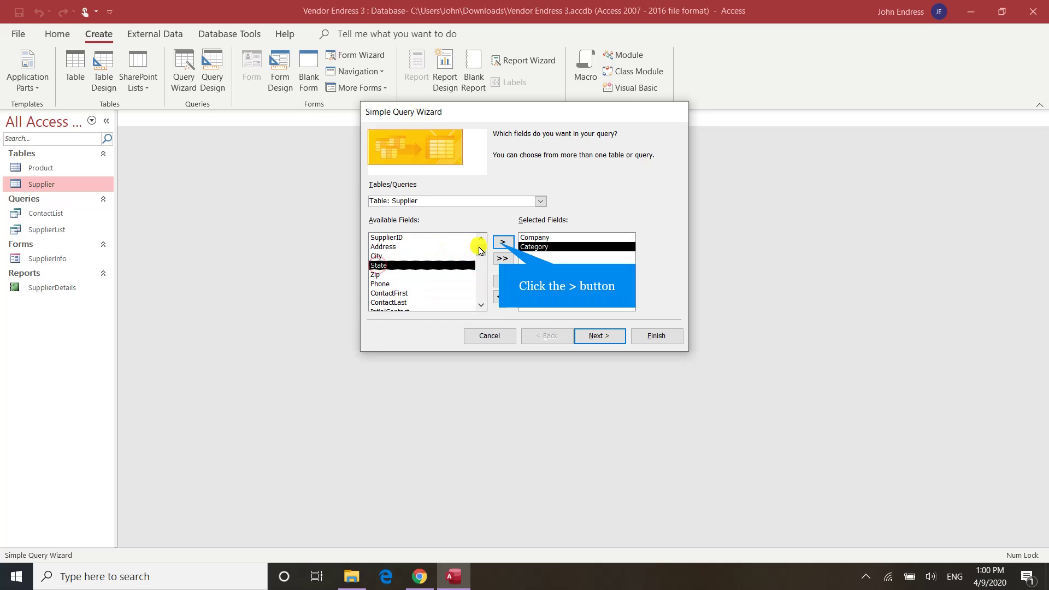
{"action": "left_click", "coordinate": [502, 242]}
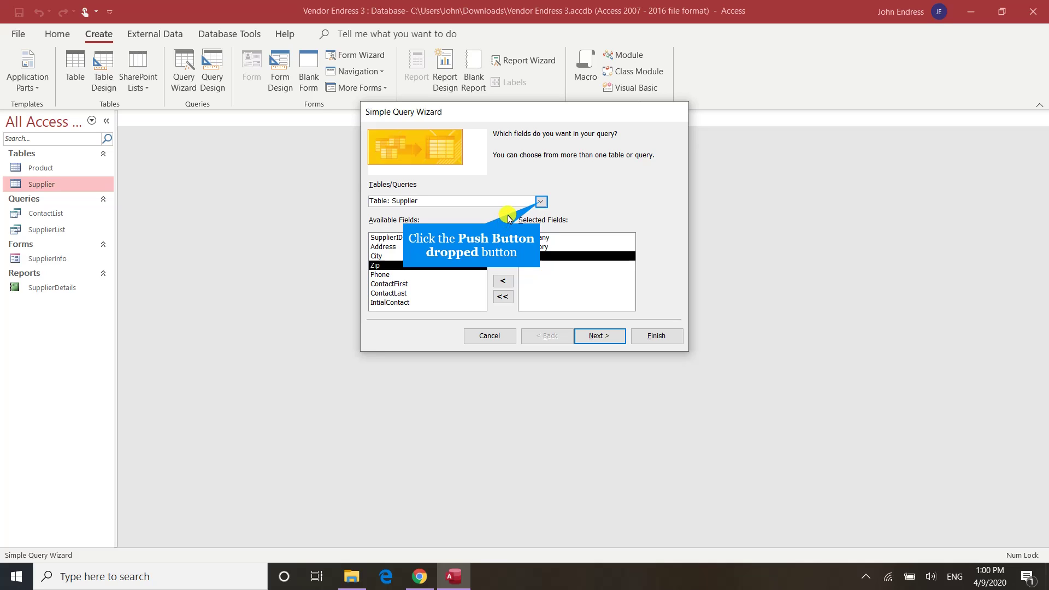
Add the ProductName, Price, Units and Weight fields from the Product table to the query
{"action": "left_click", "coordinate": [541, 201]}
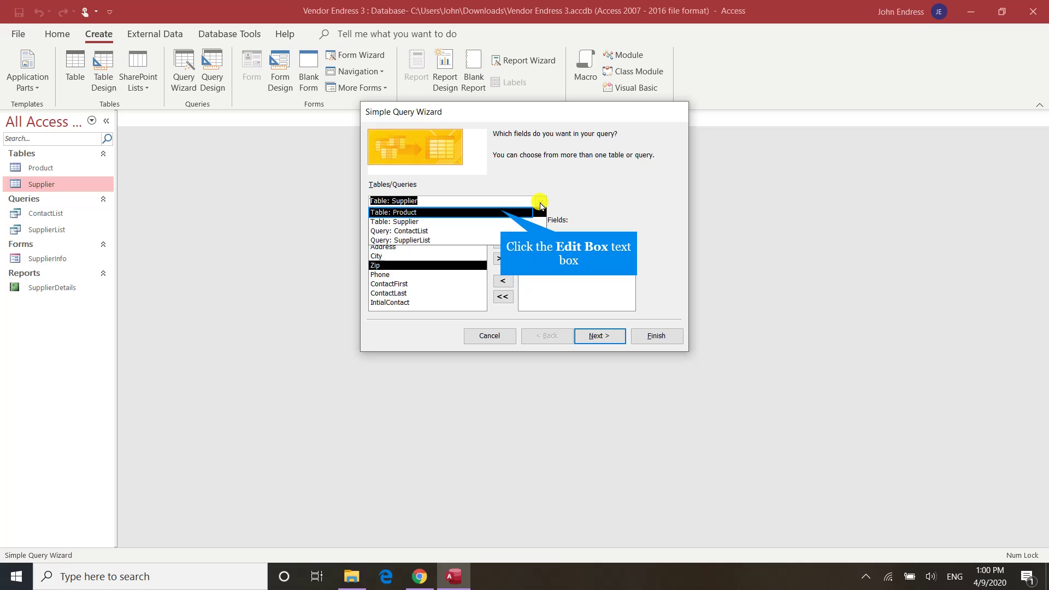
{"action": "left_click", "coordinate": [500, 211]}
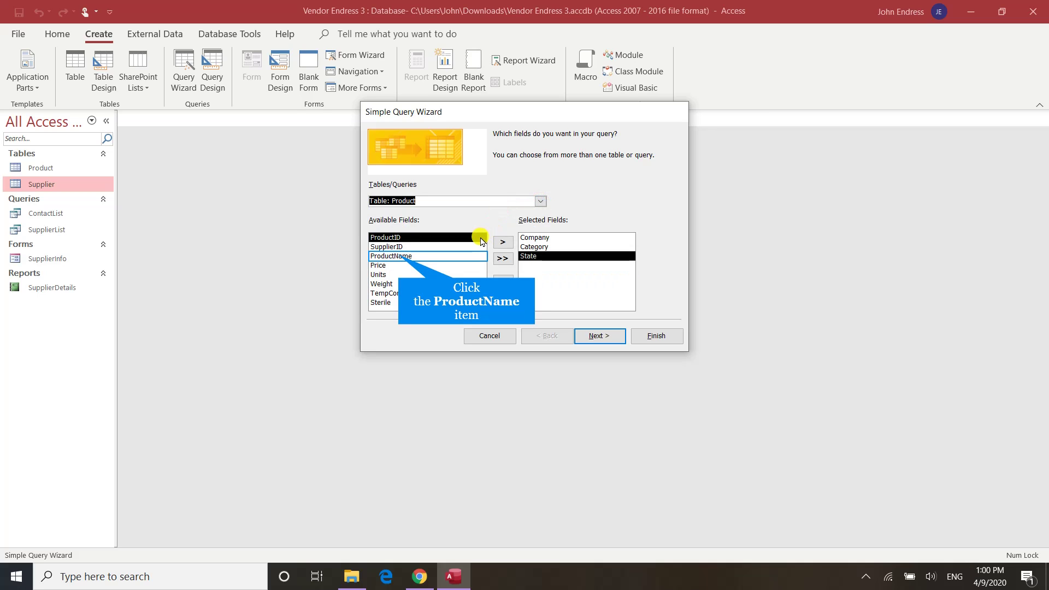
{"action": "left_click", "coordinate": [399, 256]}
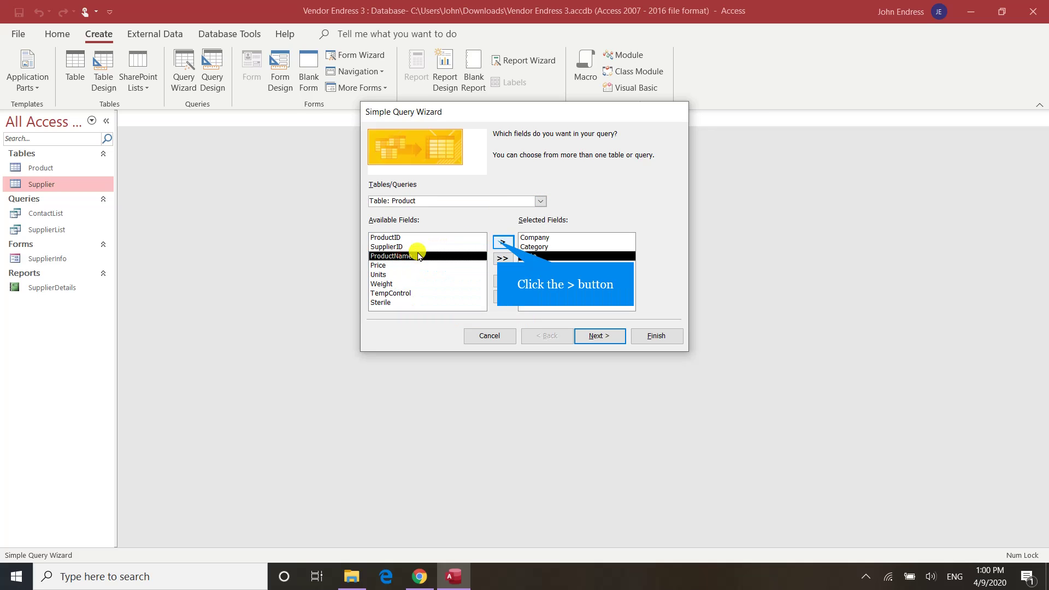
{"action": "left_click", "coordinate": [502, 242]}
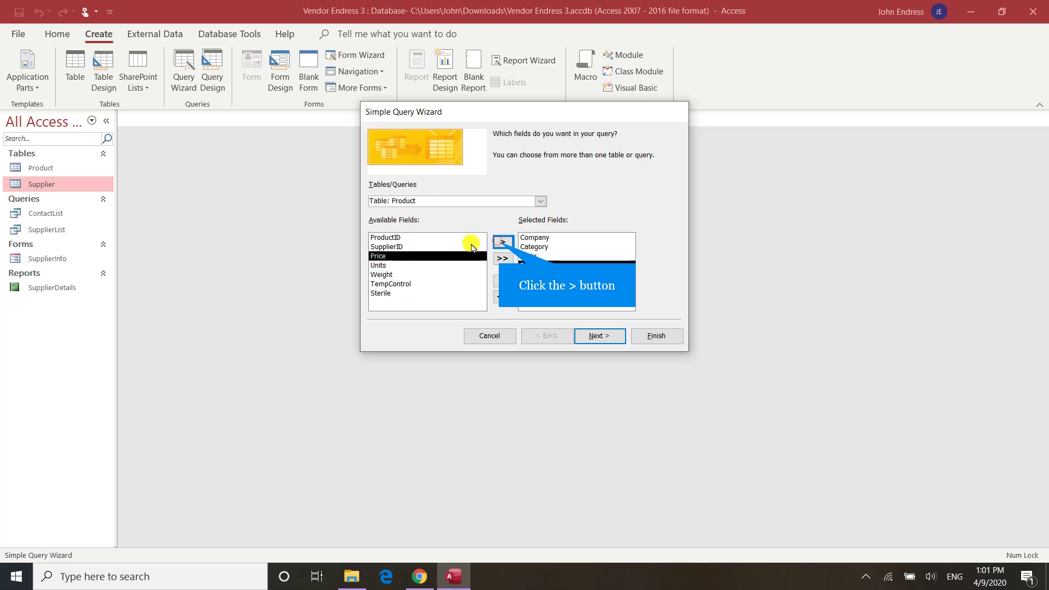
{"action": "left_click", "coordinate": [501, 243]}
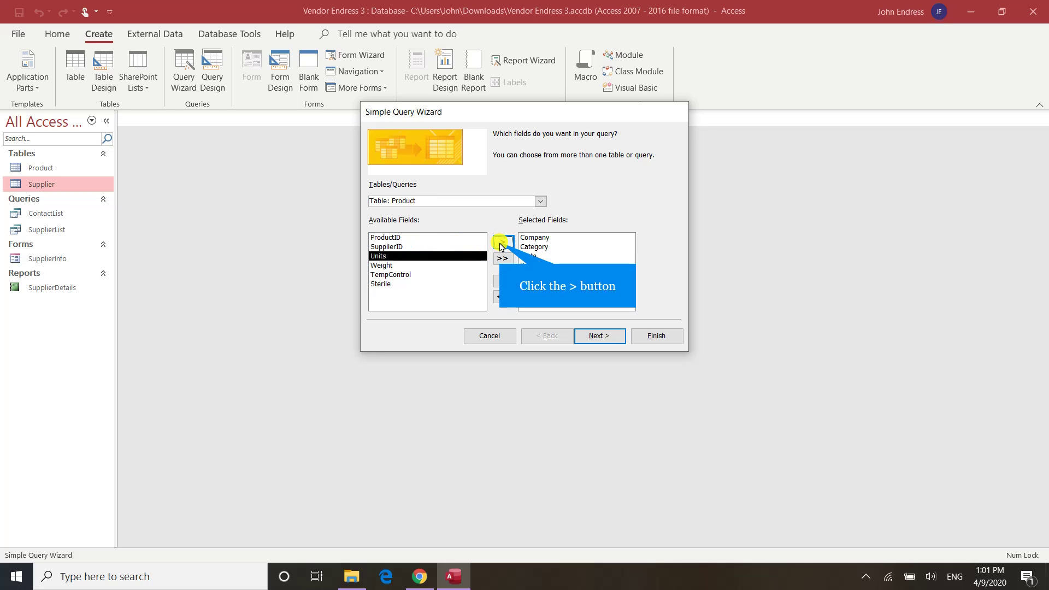
{"action": "left_click", "coordinate": [501, 242]}
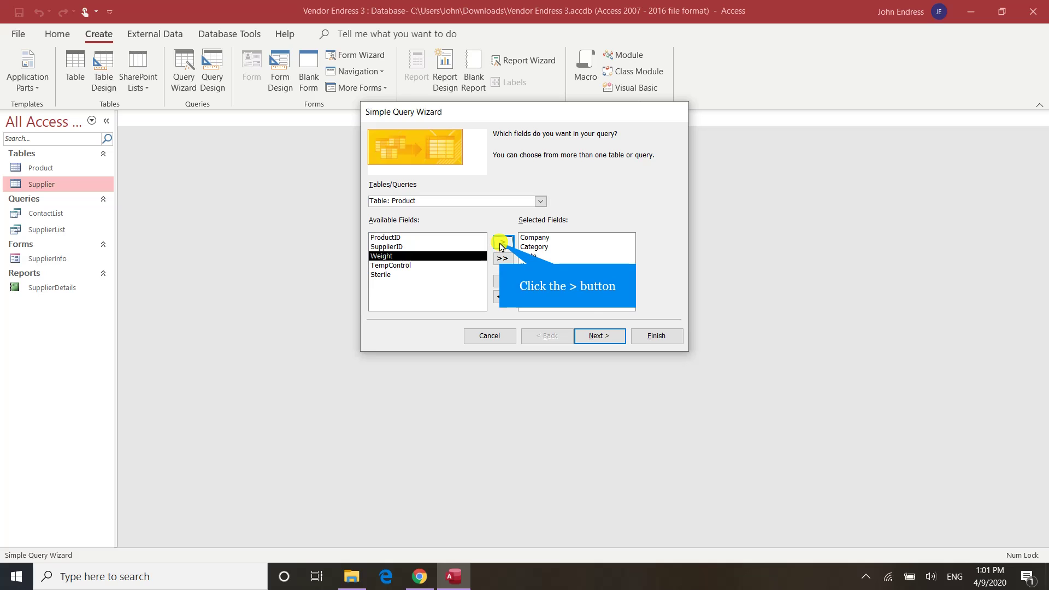
{"action": "left_click", "coordinate": [501, 243]}
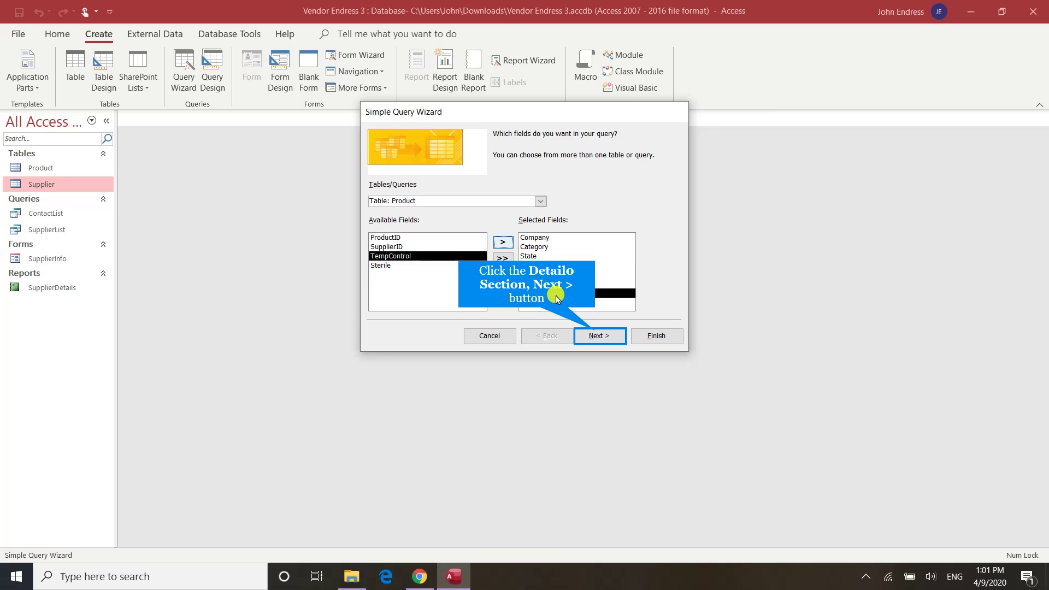
Finish the wizard as a detail query titled SupplyProducts, choosing to modify the query design
{"action": "left_click", "coordinate": [590, 341]}
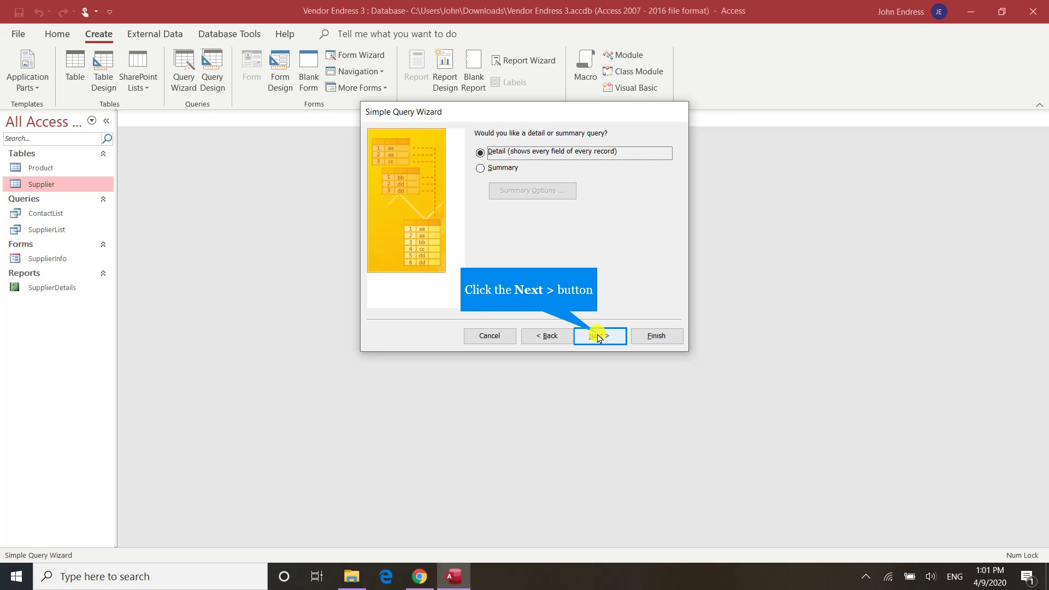
{"action": "left_click", "coordinate": [599, 339]}
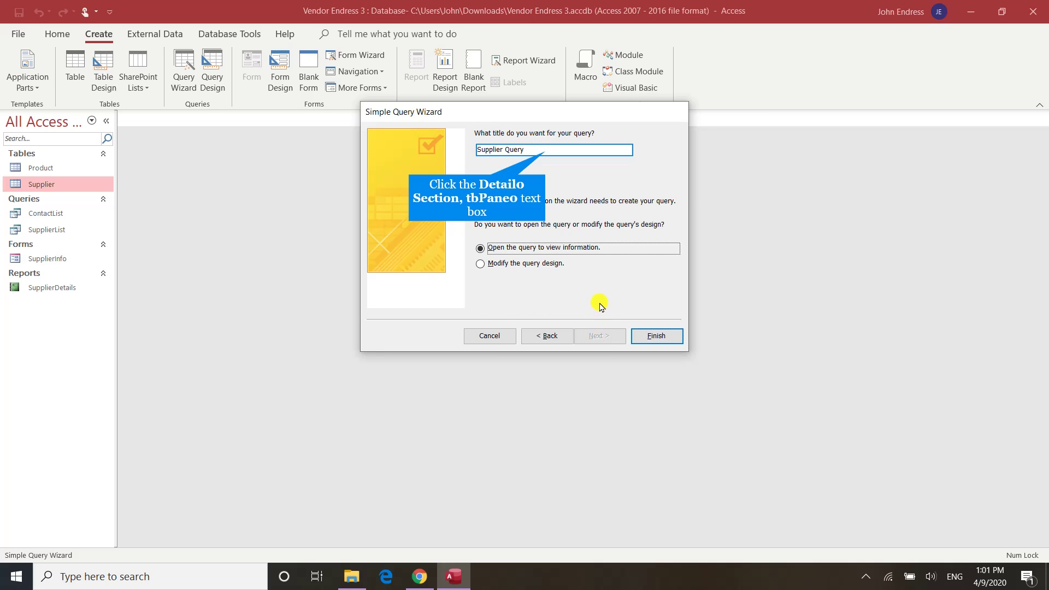
{"action": "left_click", "coordinate": [546, 152]}
{"action": "key", "text": "BackSpace"}
{"action": "key", "text": "BackSpace"}
{"action": "key", "text": "BackSpace"}
{"action": "key", "text": "BackSpace"}
{"action": "key", "text": "BackSpace"}
{"action": "key", "text": "BackSpace"}
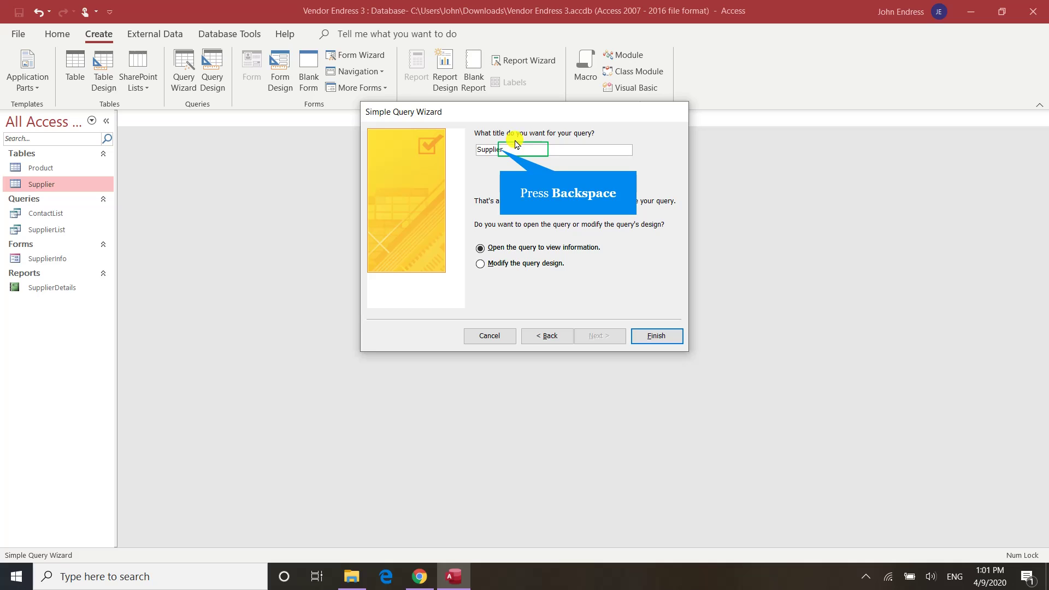
{"action": "key", "text": "BackSpace"}
{"action": "key", "text": "BackSpace"}
{"action": "key", "text": "BackSpace"}
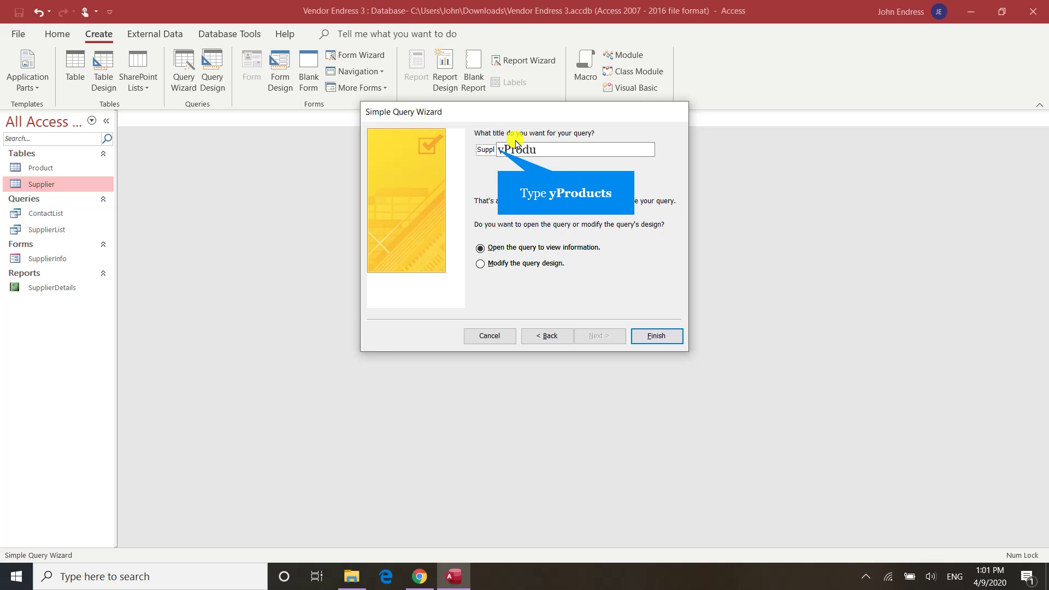
{"action": "type", "text": "yProducts"}
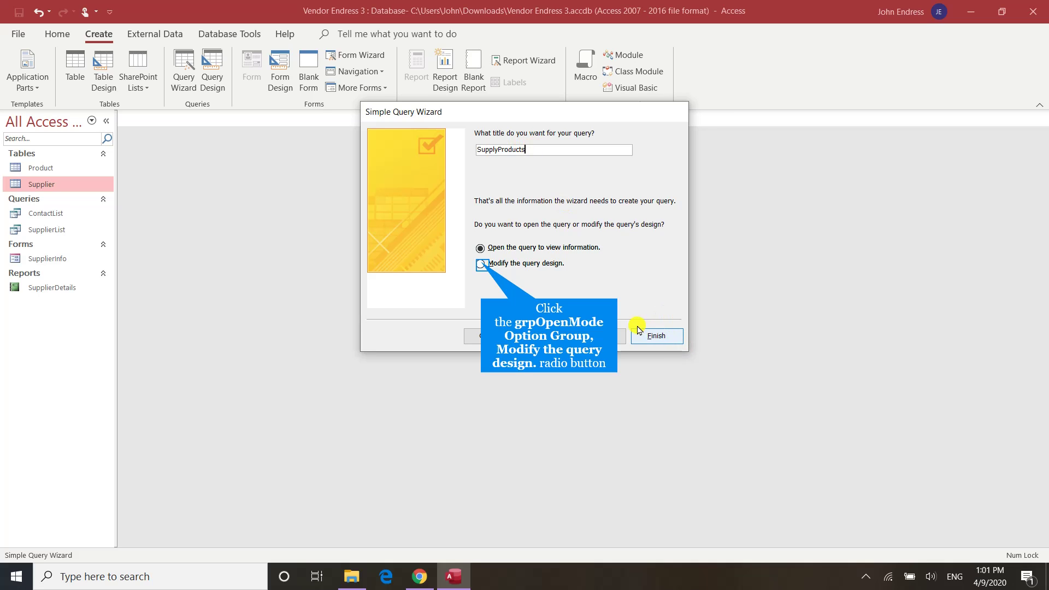
{"action": "left_click", "coordinate": [481, 264]}
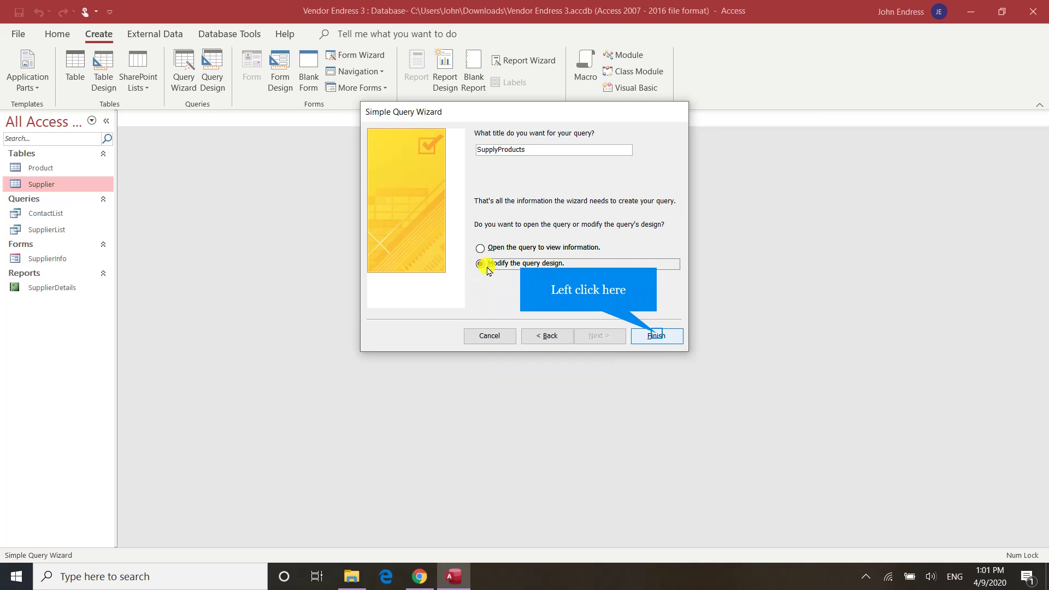
{"action": "left_click", "coordinate": [657, 336]}
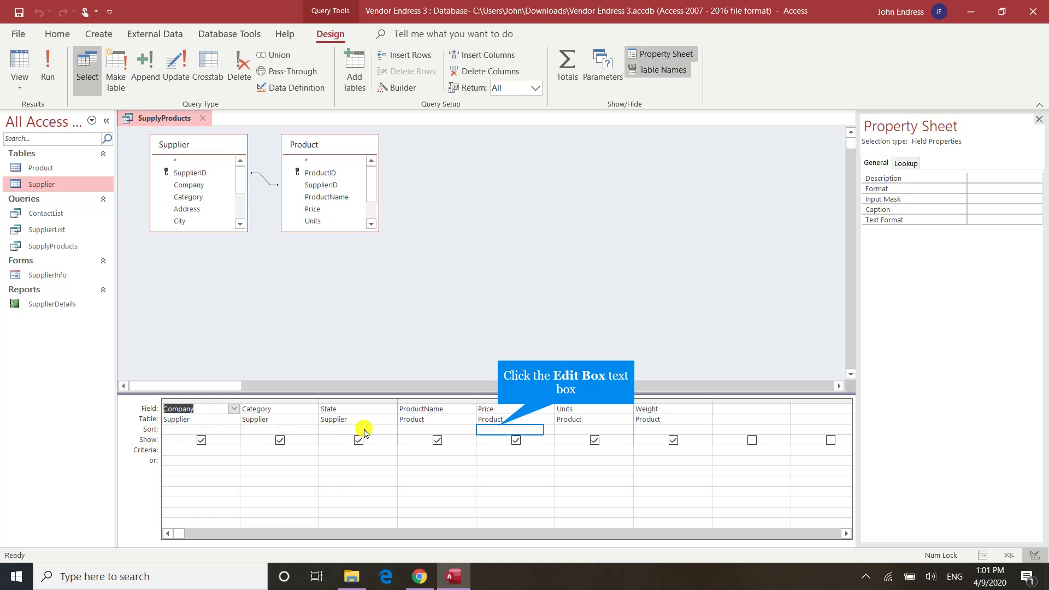
Sort the query by the Price field in descending order
{"action": "left_click", "coordinate": [502, 426]}
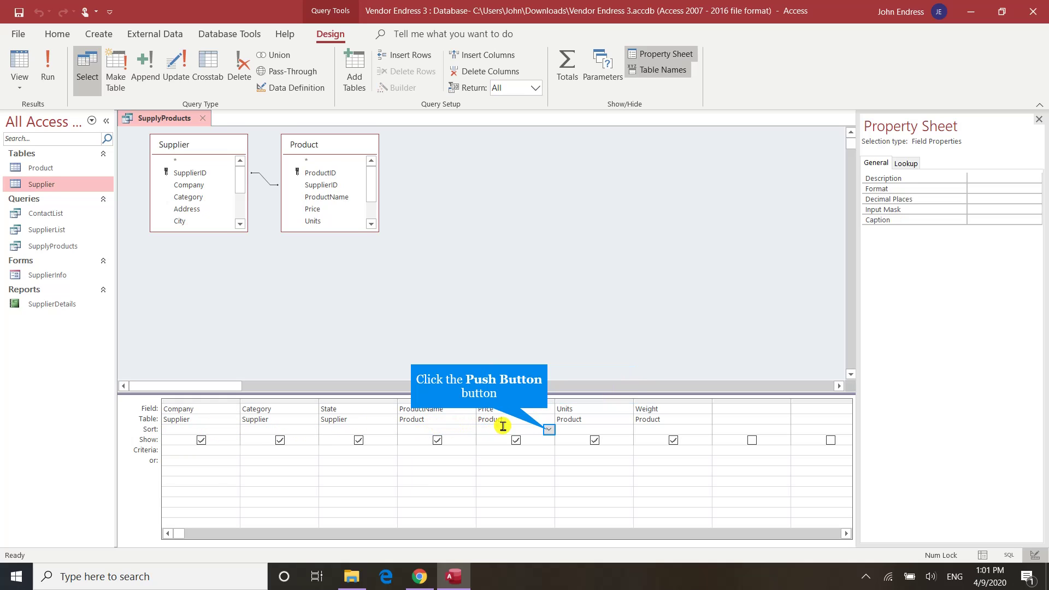
{"action": "left_click", "coordinate": [549, 430]}
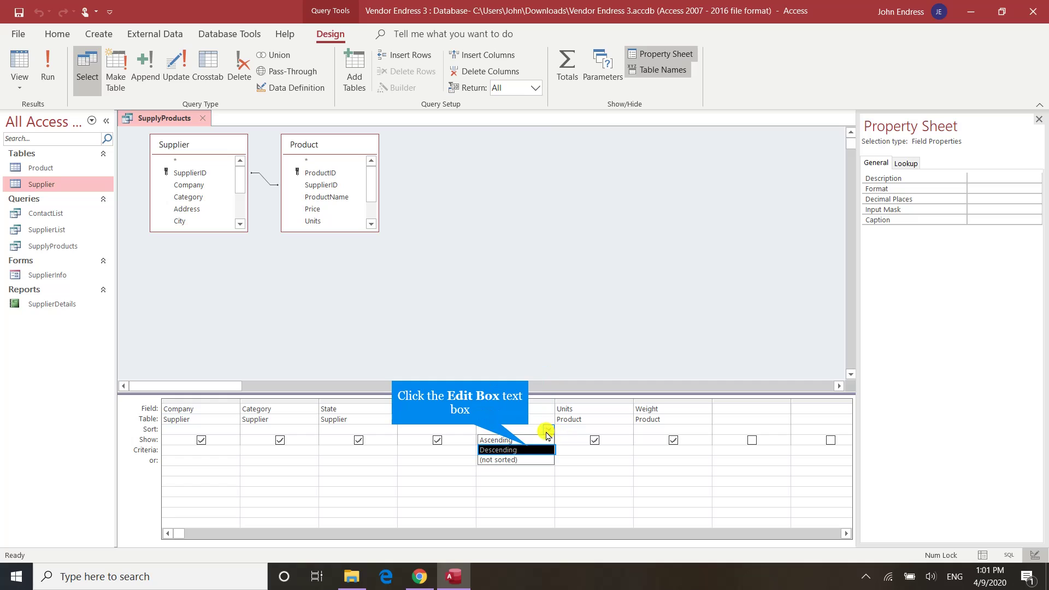
{"action": "left_click", "coordinate": [528, 448]}
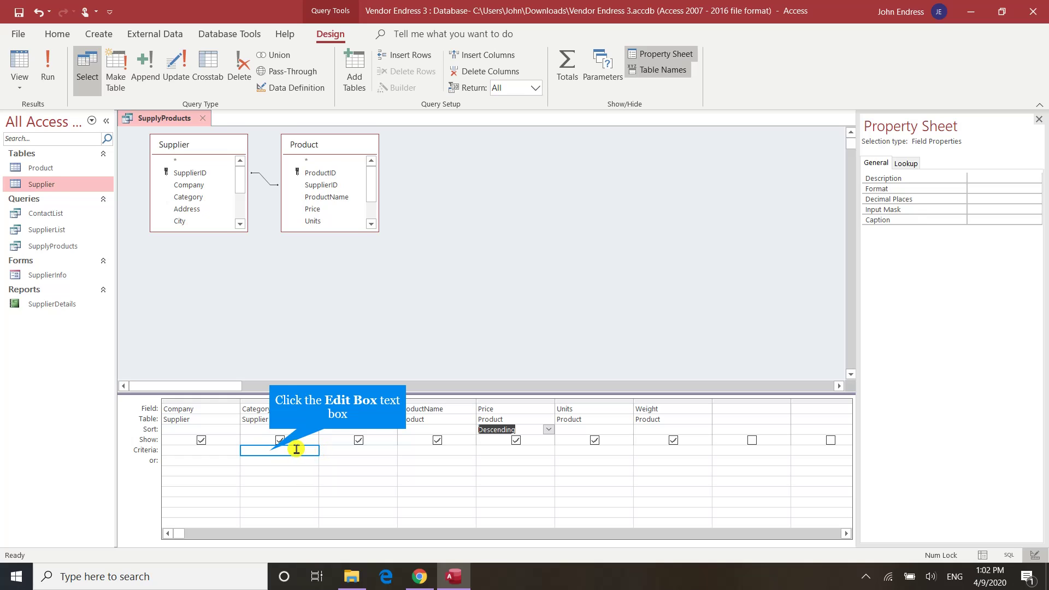
Set the Category criteria to Supplies and hide the Category field from the query results
{"action": "left_click", "coordinate": [269, 450]}
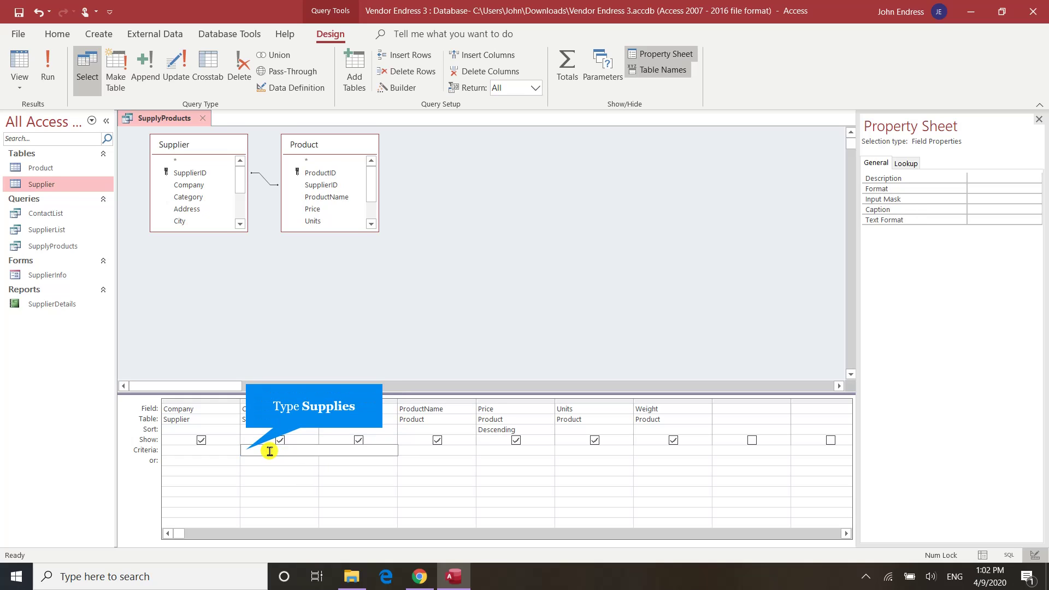
{"action": "type", "text": "Supplie"}
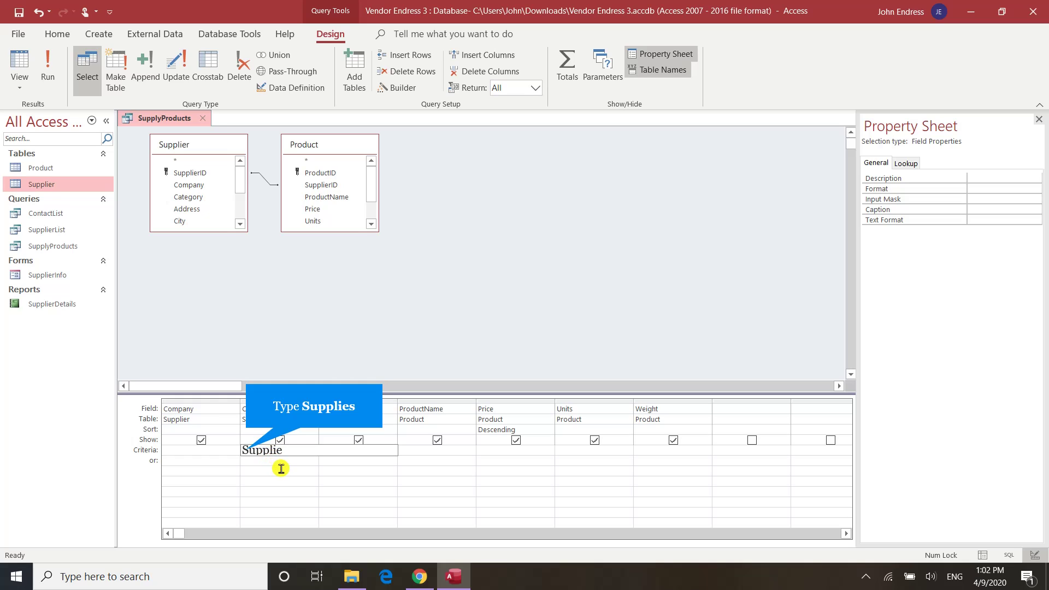
{"action": "type", "text": "s"}
{"action": "key", "text": "Up"}
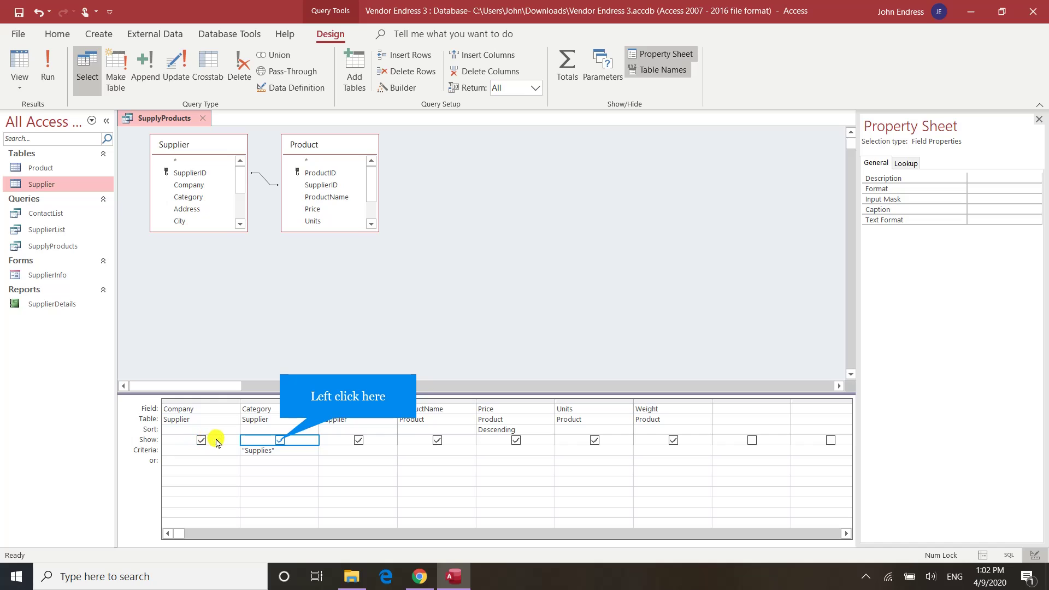
{"action": "left_click", "coordinate": [280, 441]}
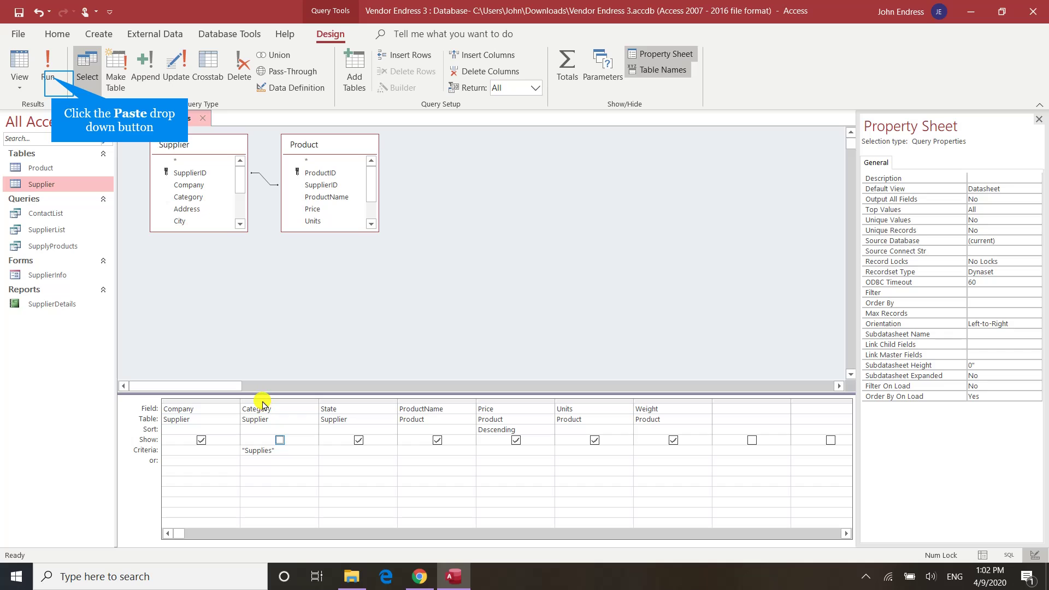
Run the SupplyProducts query, and save and close it
{"action": "left_click", "coordinate": [49, 74]}
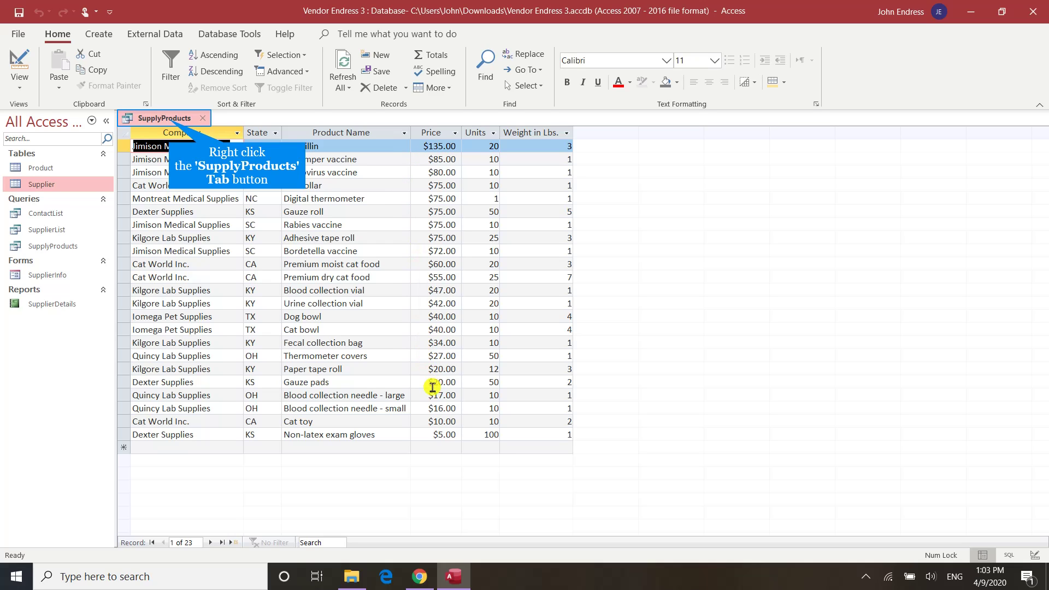
{"action": "right_click", "coordinate": [170, 119]}
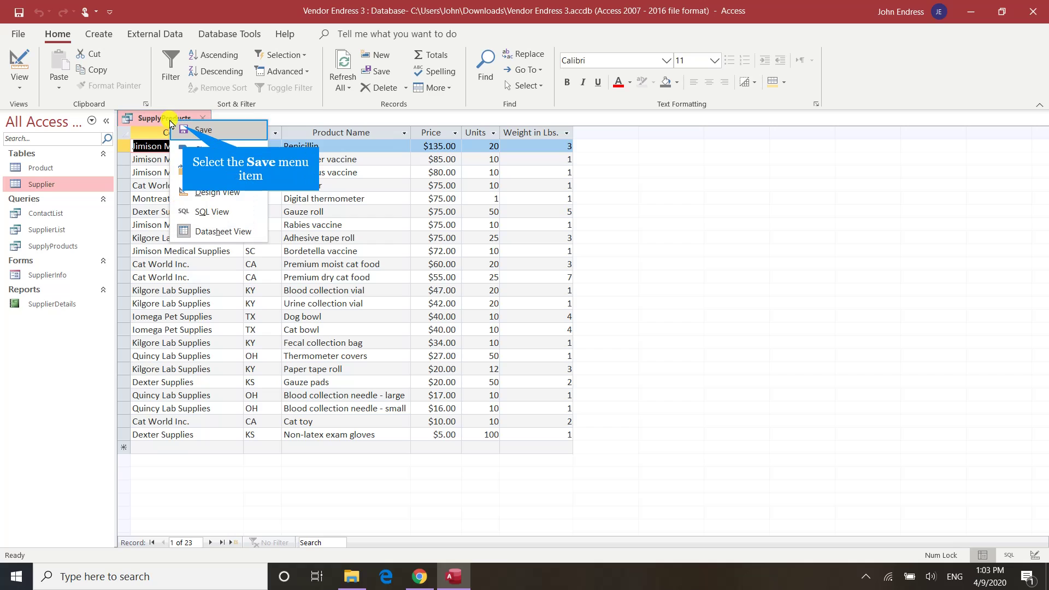
{"action": "left_click", "coordinate": [178, 129]}
{"action": "right_click", "coordinate": [170, 120]}
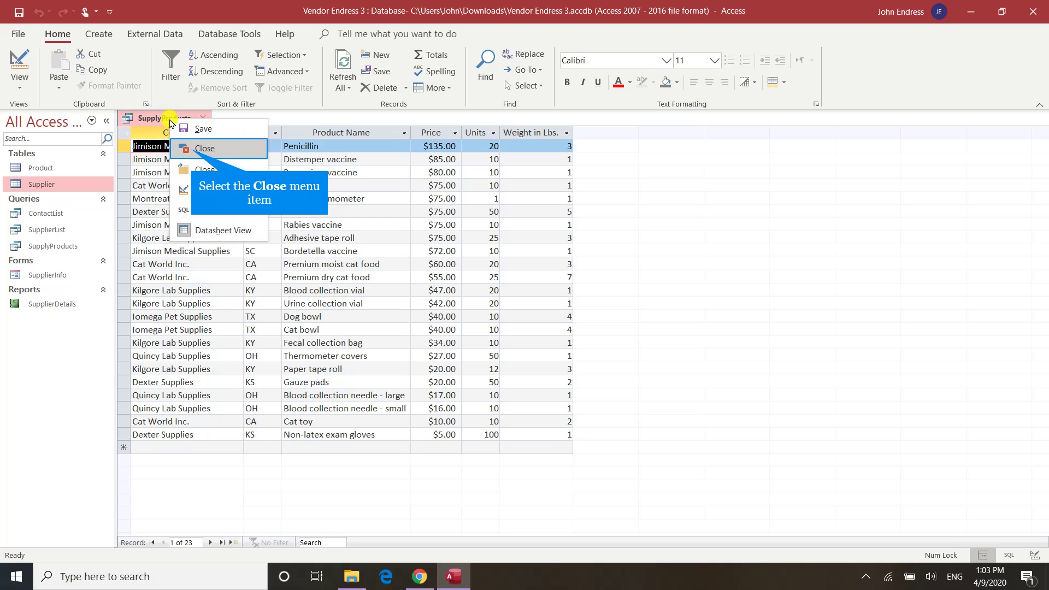
{"action": "left_click", "coordinate": [186, 146]}
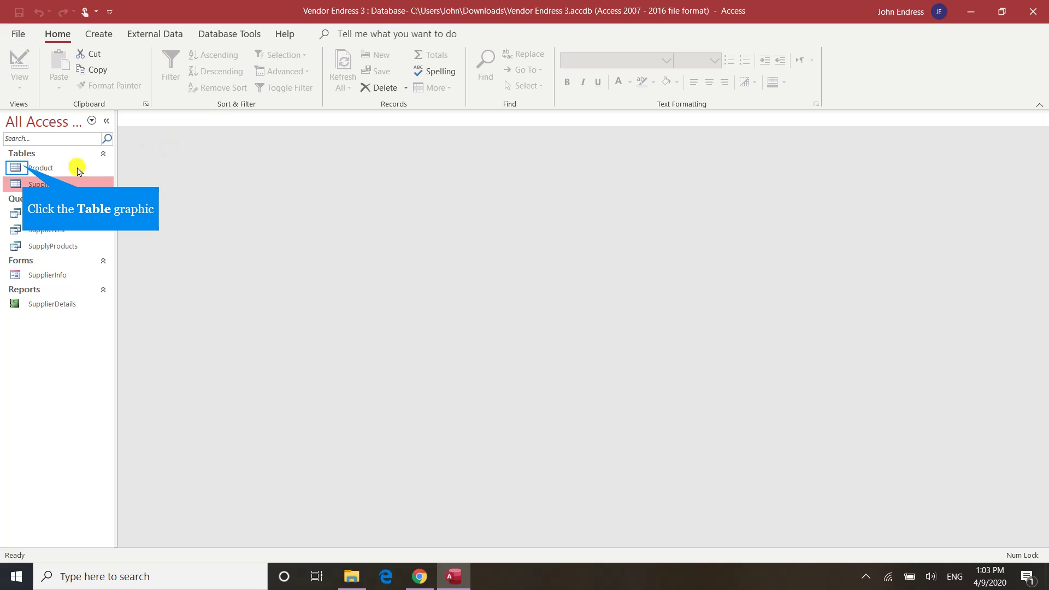
Start a new query with the Simple Query Wizard, using the Product table as its source
{"action": "left_click", "coordinate": [17, 167]}
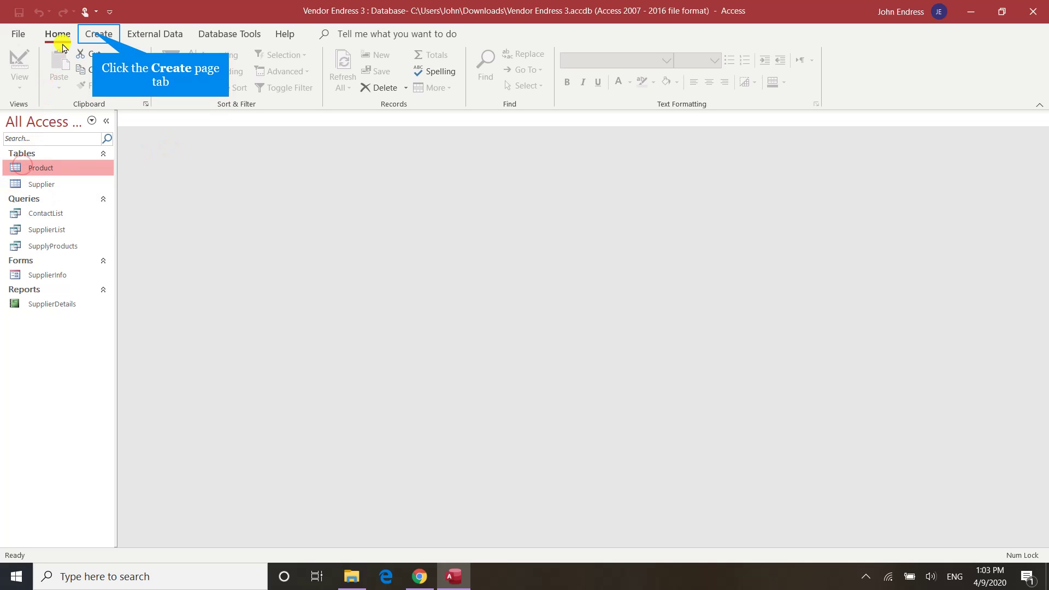
{"action": "left_click", "coordinate": [90, 34]}
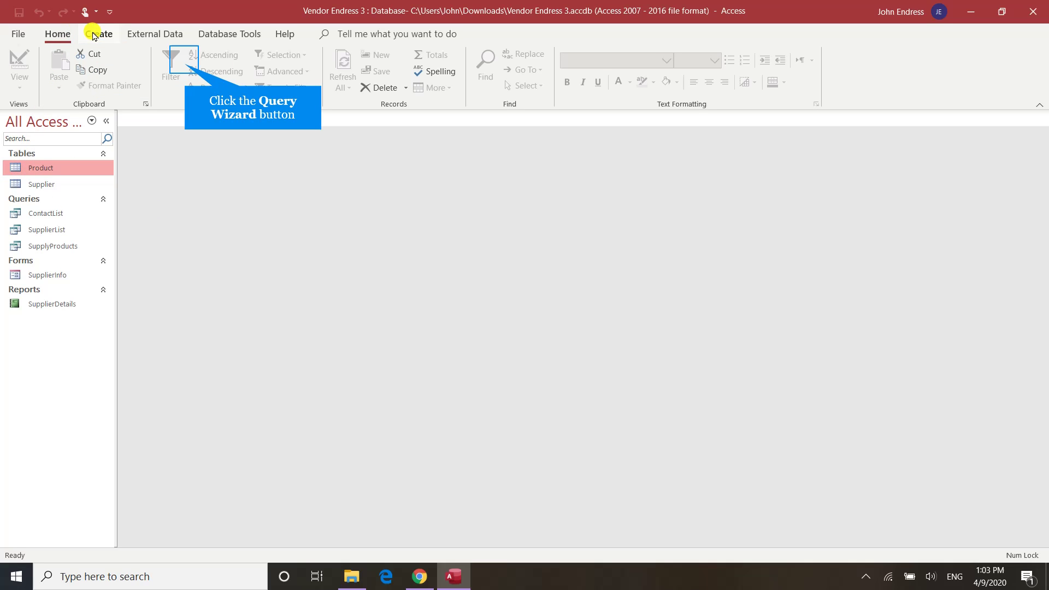
{"action": "left_click", "coordinate": [185, 64]}
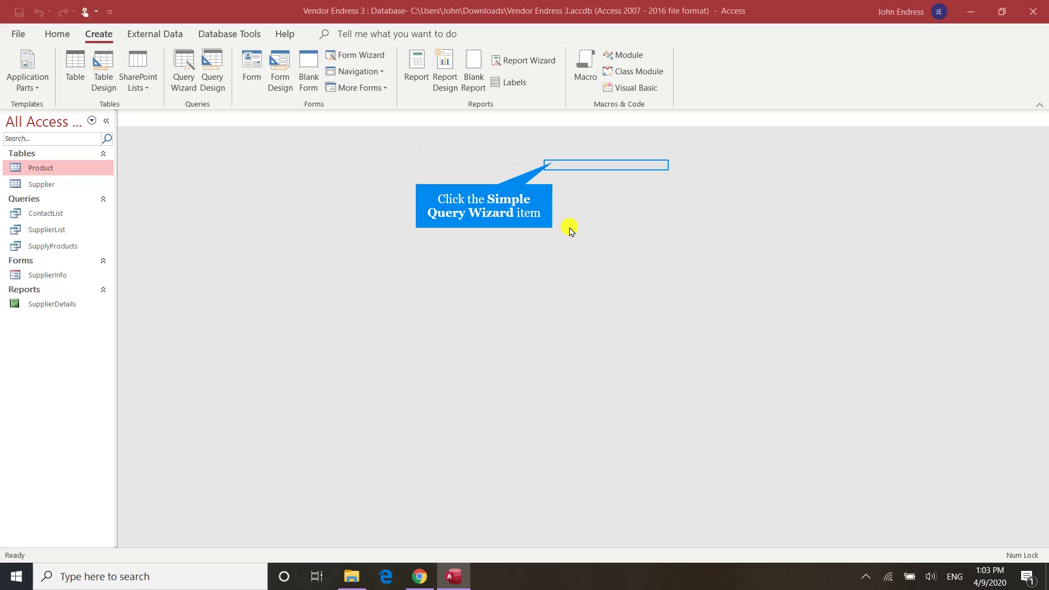
{"action": "left_click", "coordinate": [553, 164]}
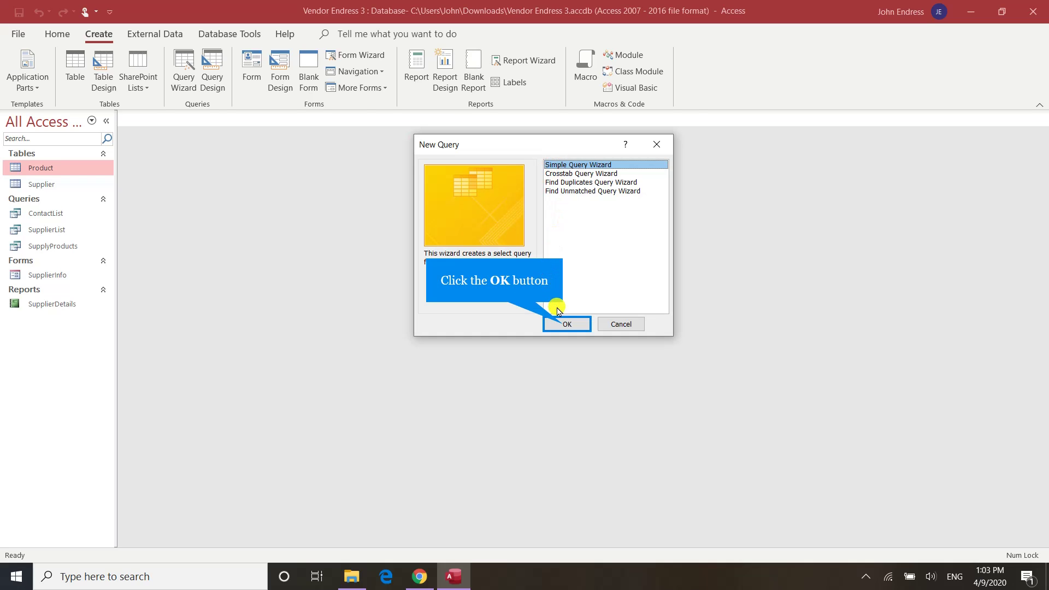
{"action": "left_click", "coordinate": [563, 323]}
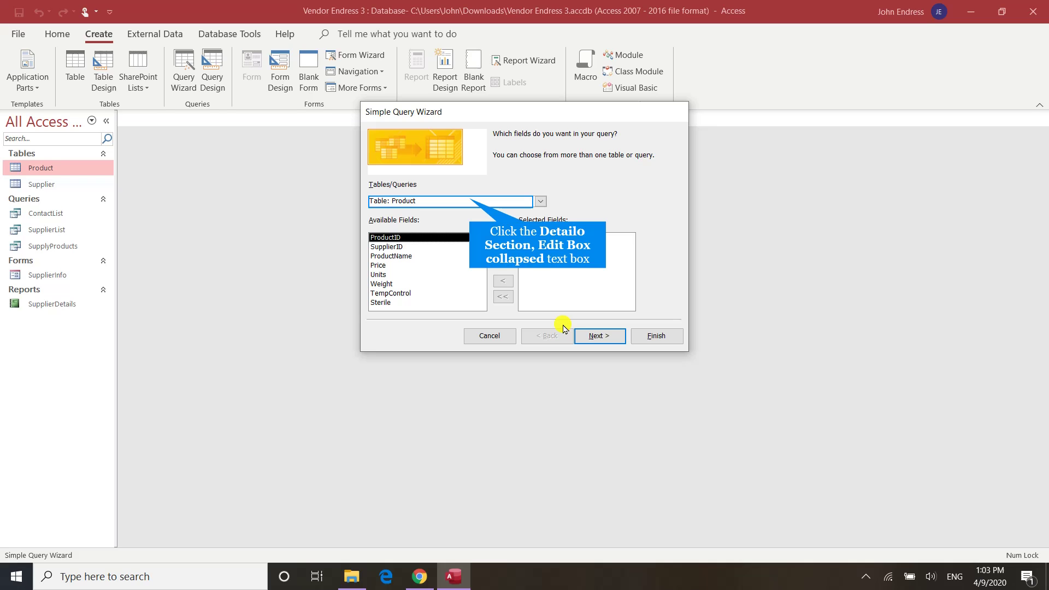
{"action": "left_click", "coordinate": [467, 200]}
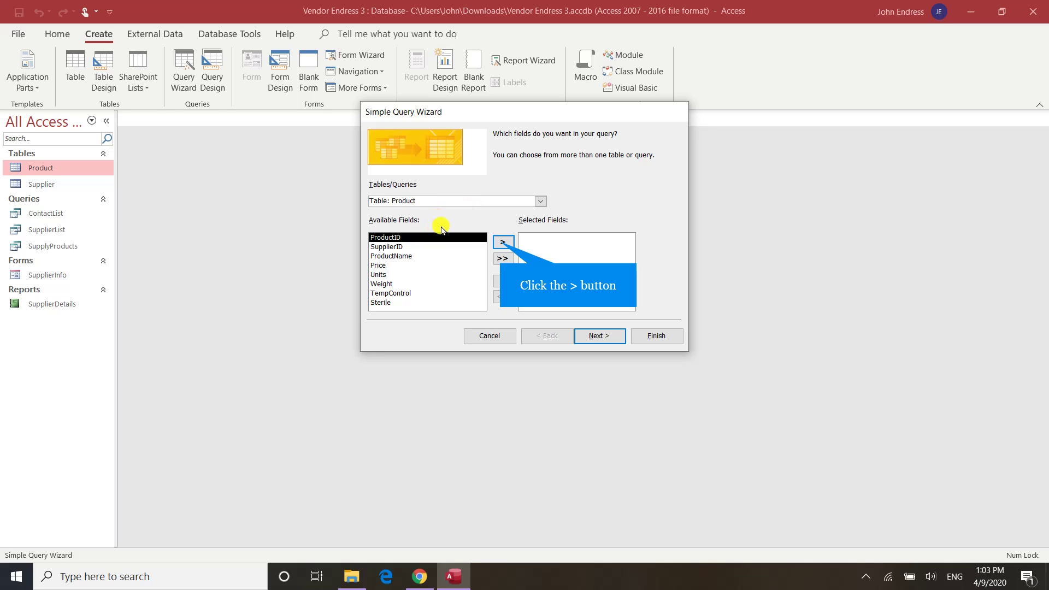
Add the ProductID, ProductName, Price, Units, Sterile and TempControl fields to the query's selected fields
{"action": "left_click", "coordinate": [503, 241]}
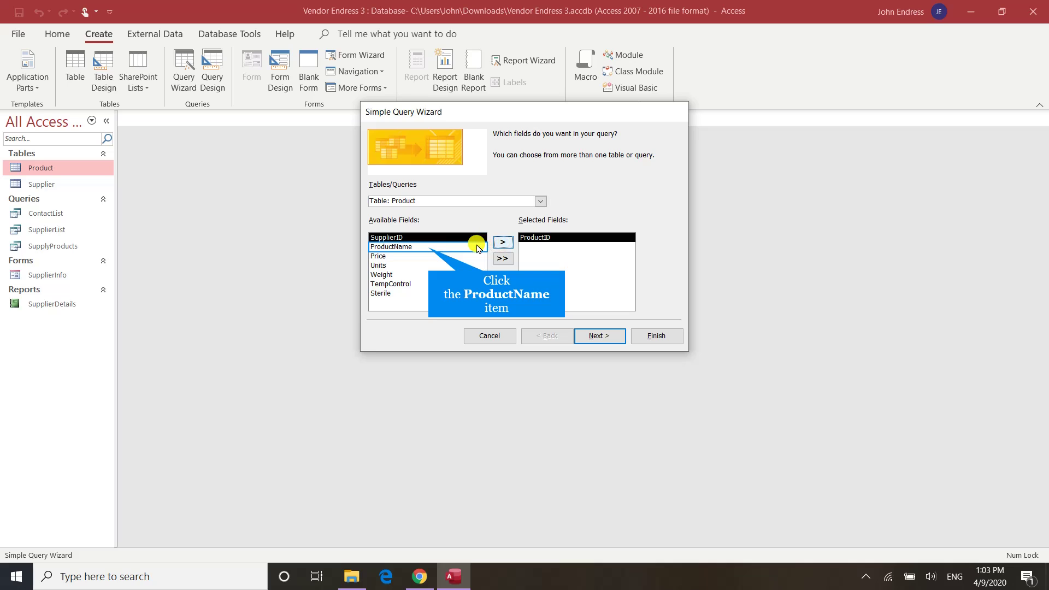
{"action": "left_click", "coordinate": [431, 248]}
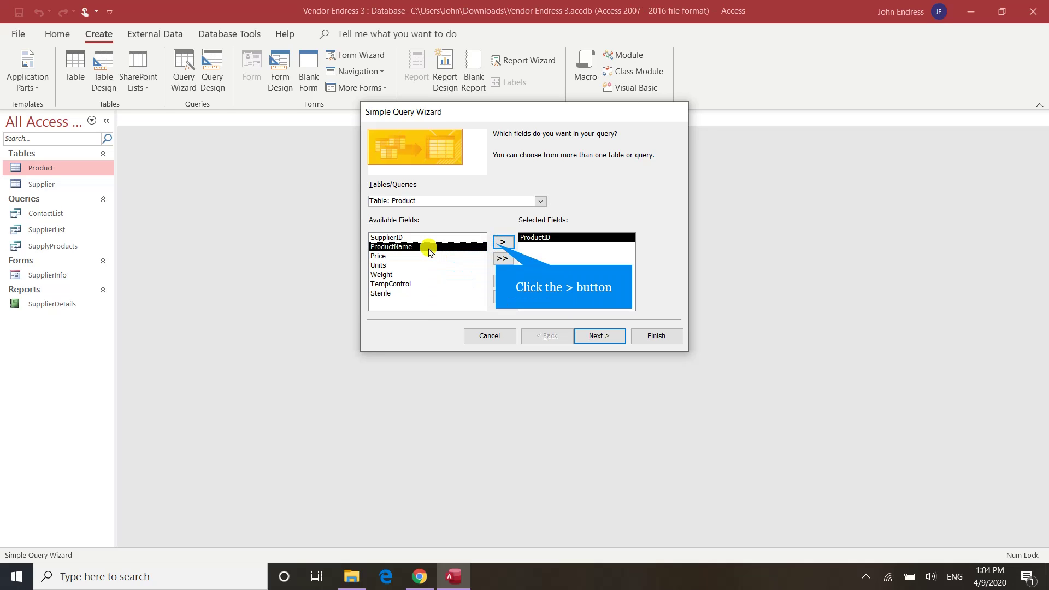
{"action": "left_click", "coordinate": [498, 244]}
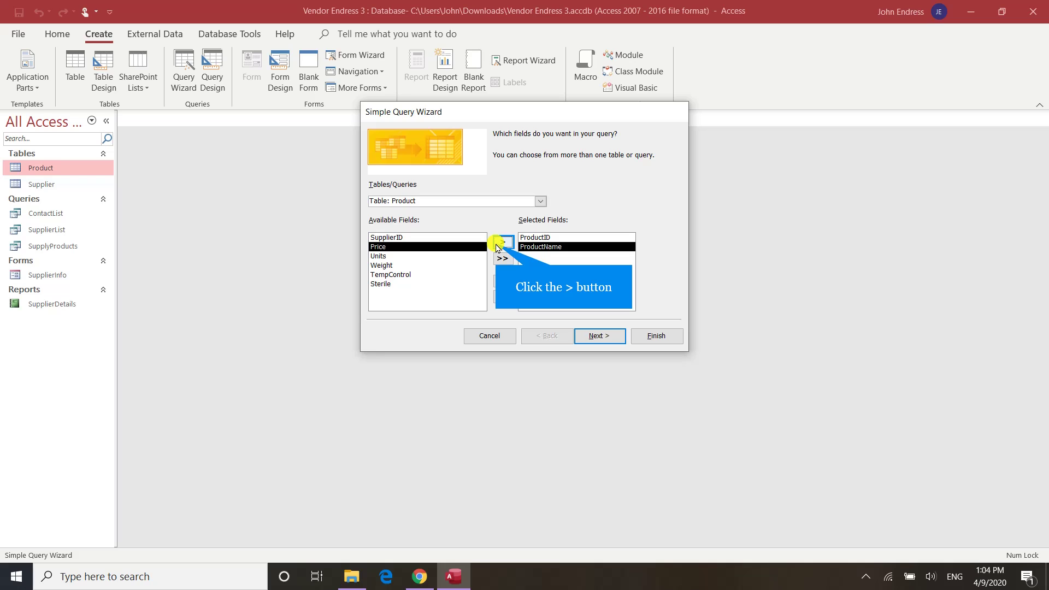
{"action": "left_click", "coordinate": [499, 243]}
{"action": "left_click", "coordinate": [499, 243]}
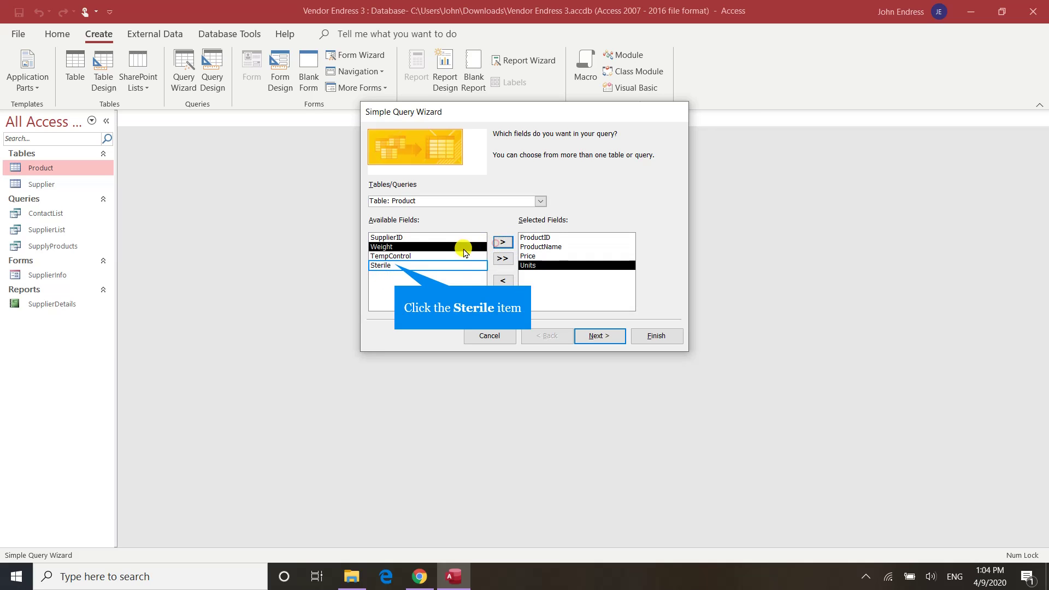
{"action": "left_click", "coordinate": [394, 266]}
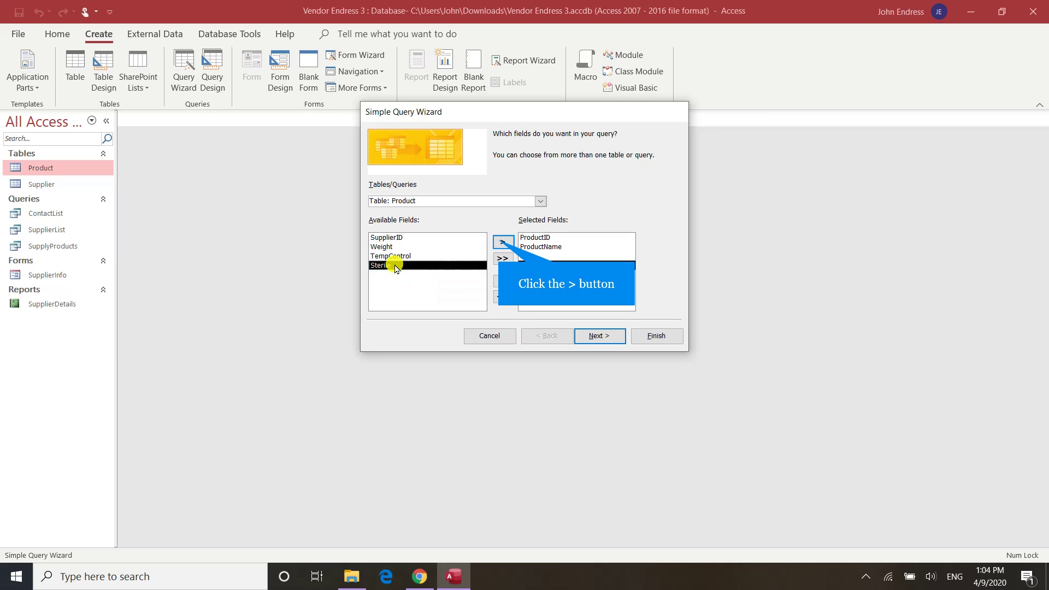
{"action": "left_click", "coordinate": [500, 243]}
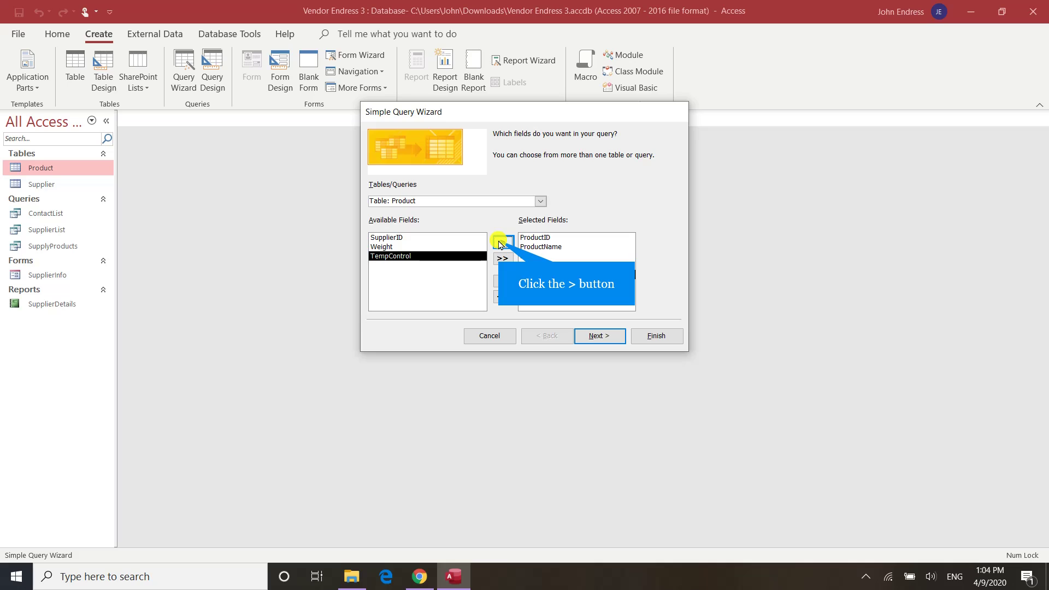
{"action": "left_click", "coordinate": [499, 244]}
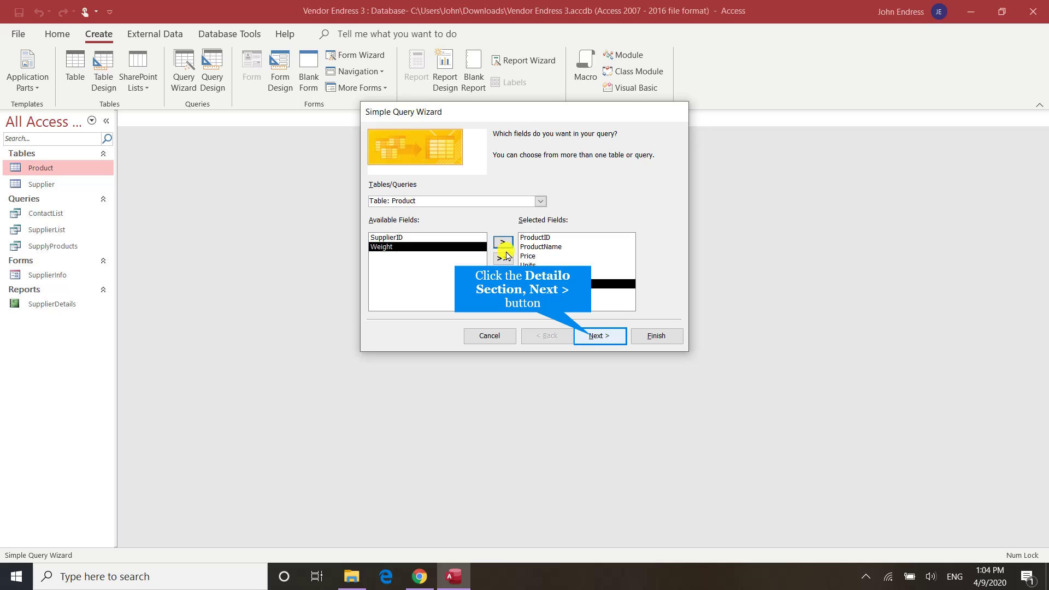
Title the query HighPriceAndTempControl and finish the wizard, opening the query to view information
{"action": "left_click", "coordinate": [592, 337]}
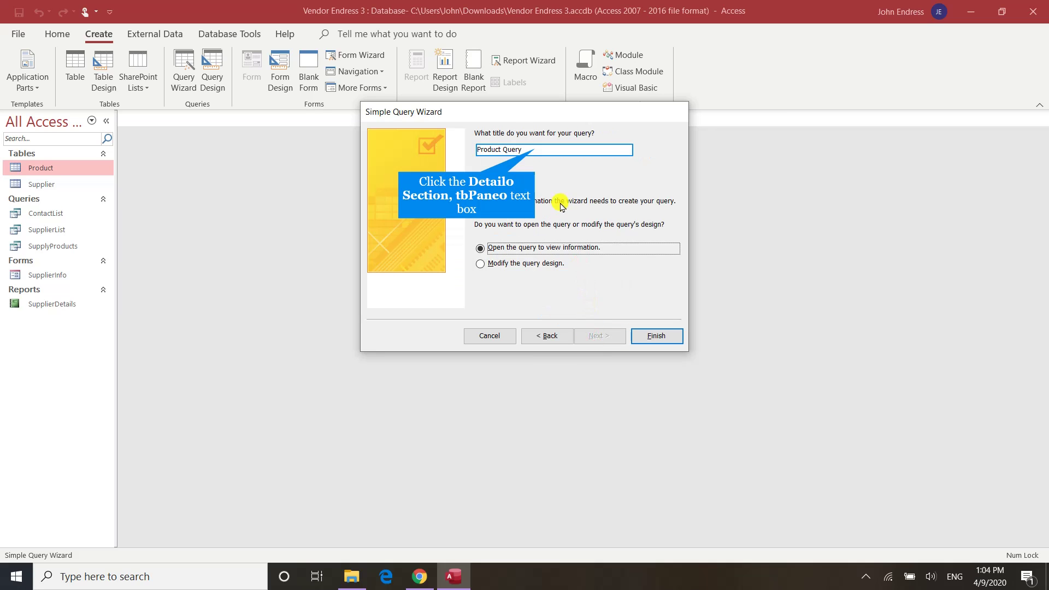
{"action": "type", "text": "Hig"}
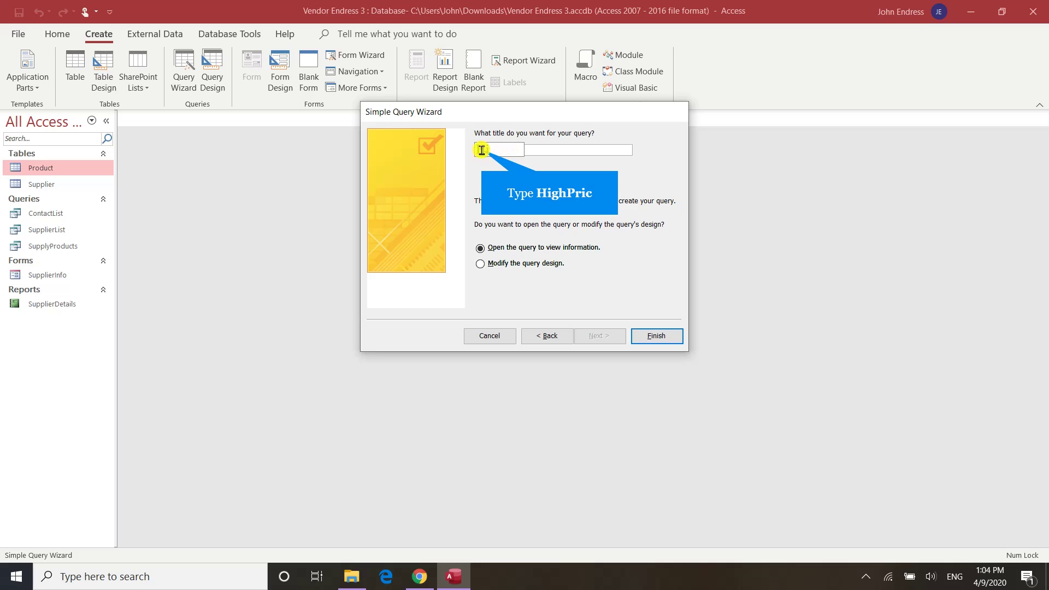
{"action": "type", "text": "hPR"}
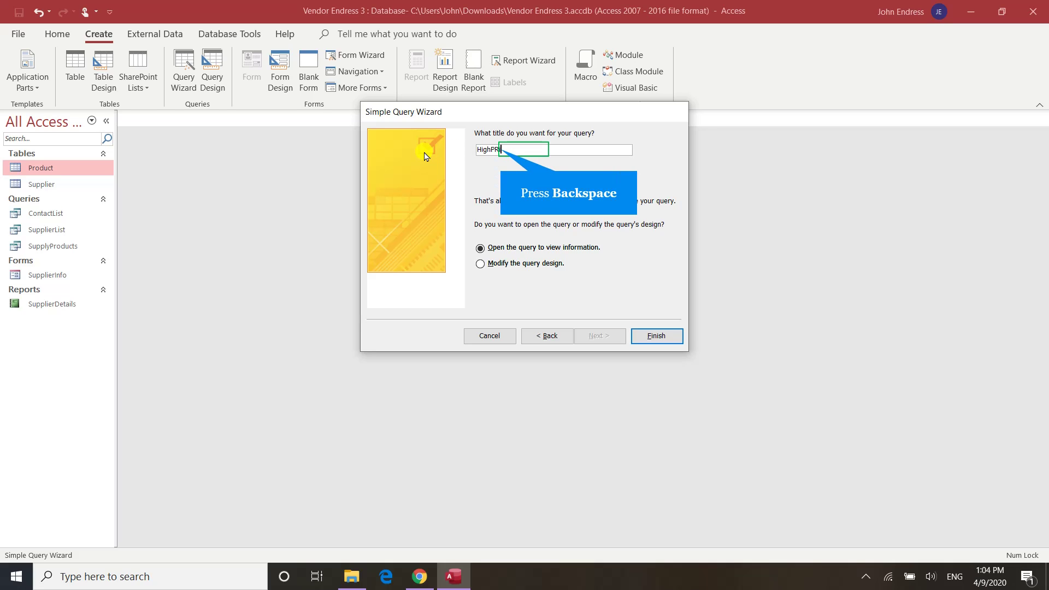
{"action": "key", "text": "BackSpace"}
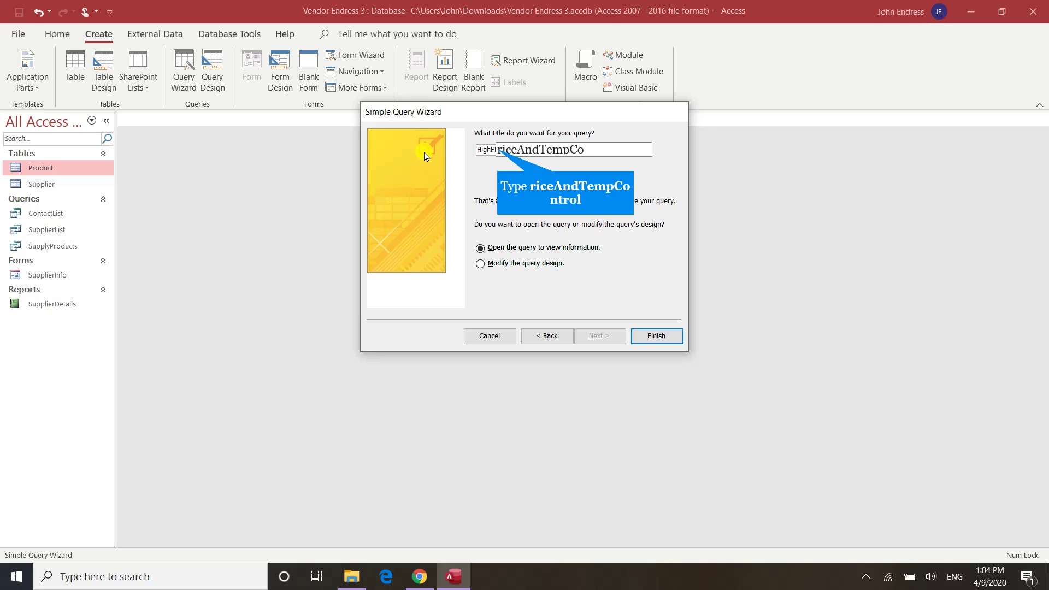
{"action": "type", "text": "riceAndTempControl"}
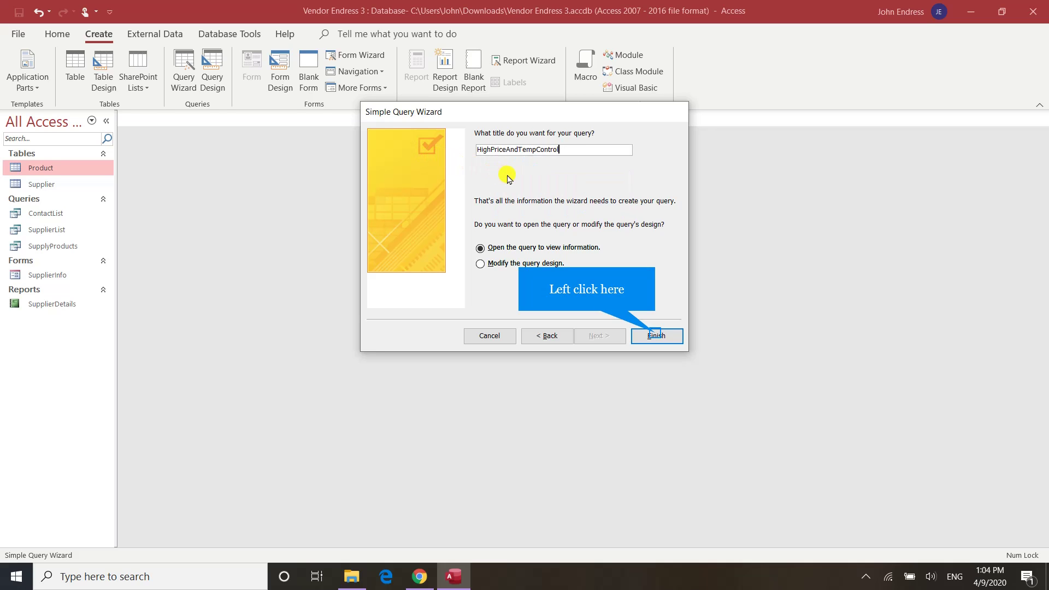
{"action": "left_click", "coordinate": [655, 335]}
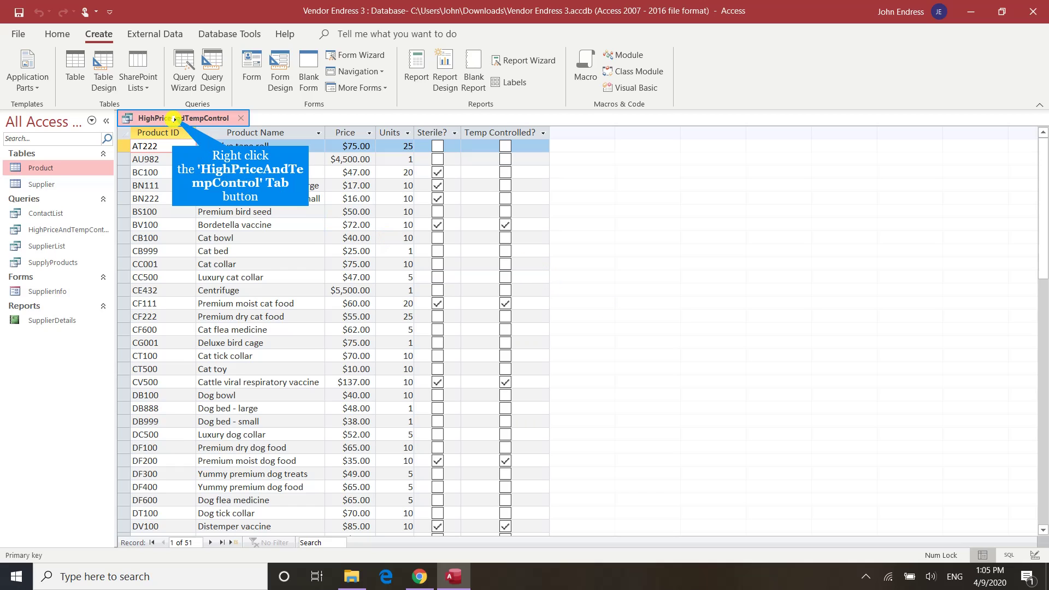
Switch the HighPriceAndTempControl query to Design View and set the TempControl criteria to True
{"action": "right_click", "coordinate": [173, 119]}
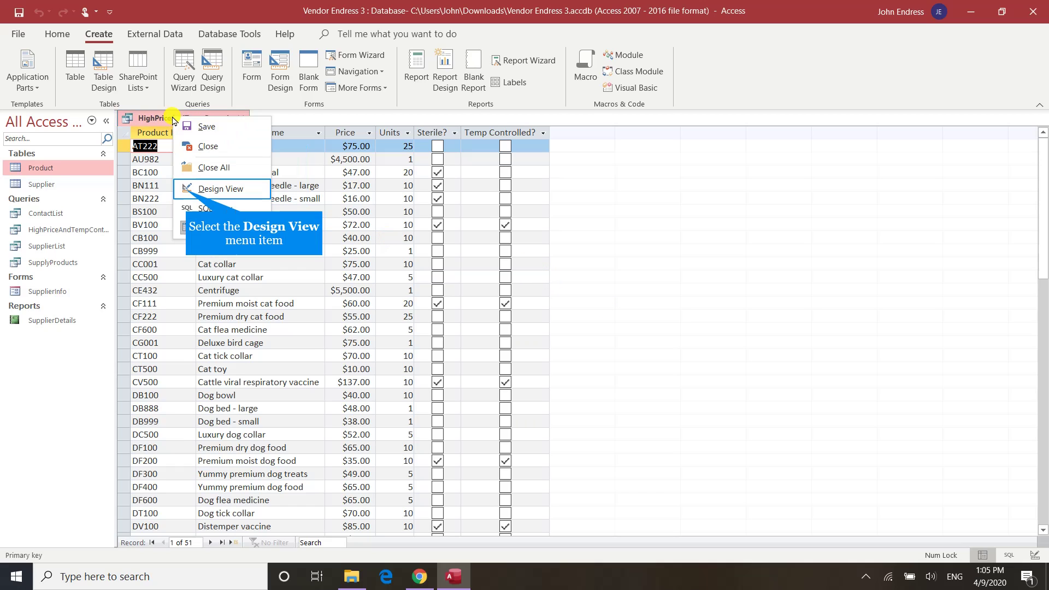
{"action": "left_click", "coordinate": [186, 191]}
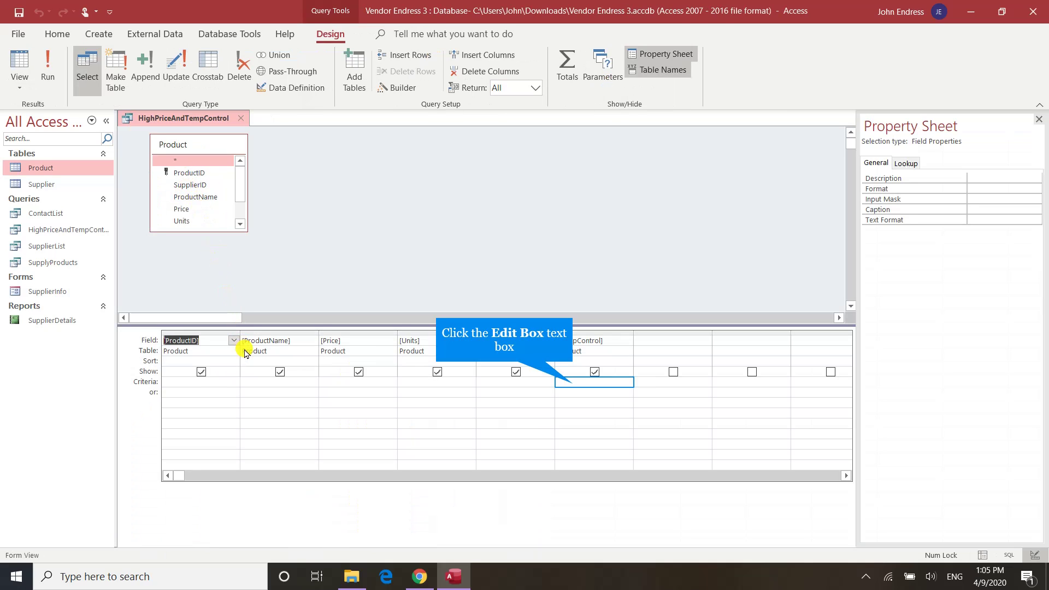
{"action": "left_click", "coordinate": [573, 384]}
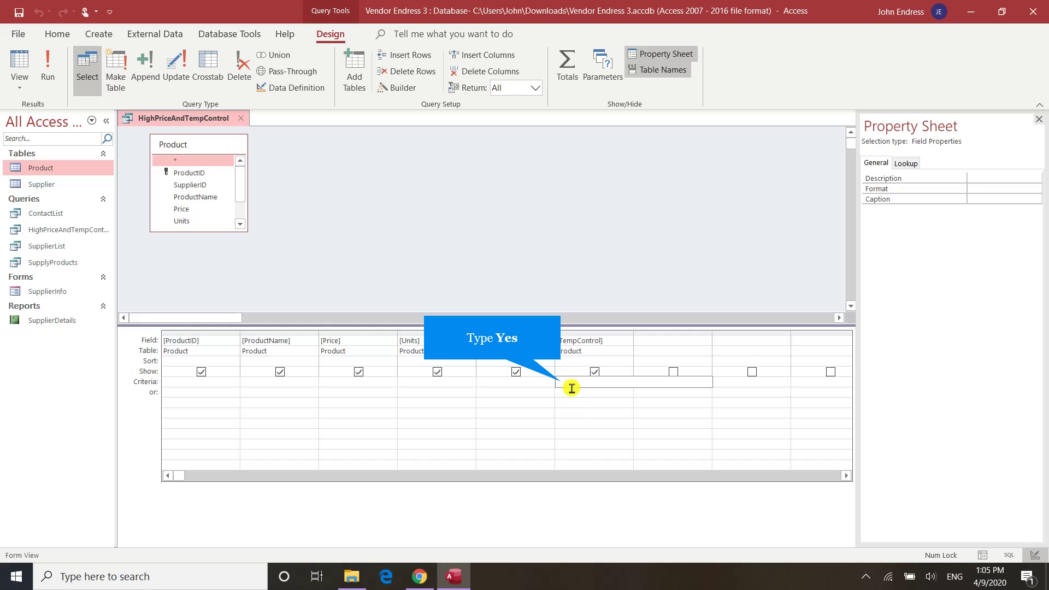
{"action": "type", "text": "Yes"}
{"action": "key", "text": "shift+Tab"}
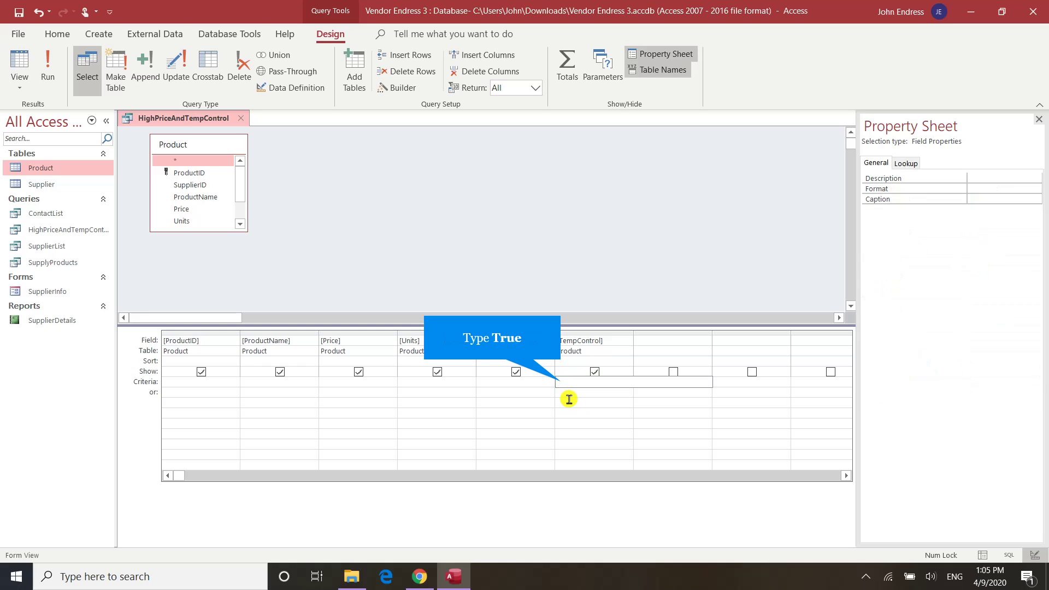
{"action": "type", "text": "True"}
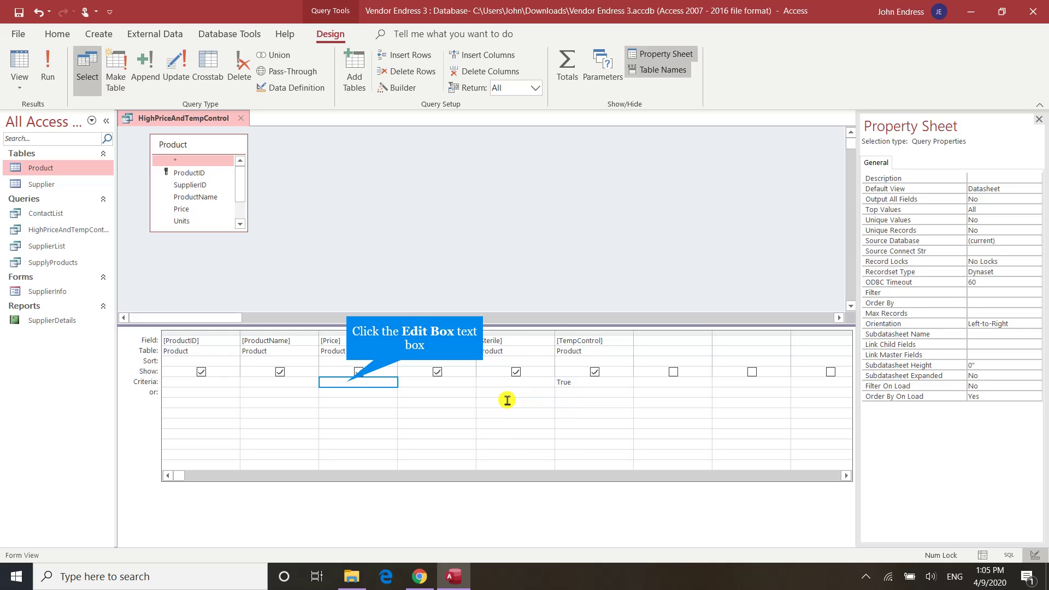
Set the Price criteria to >50 and run the query
{"action": "left_click", "coordinate": [346, 382]}
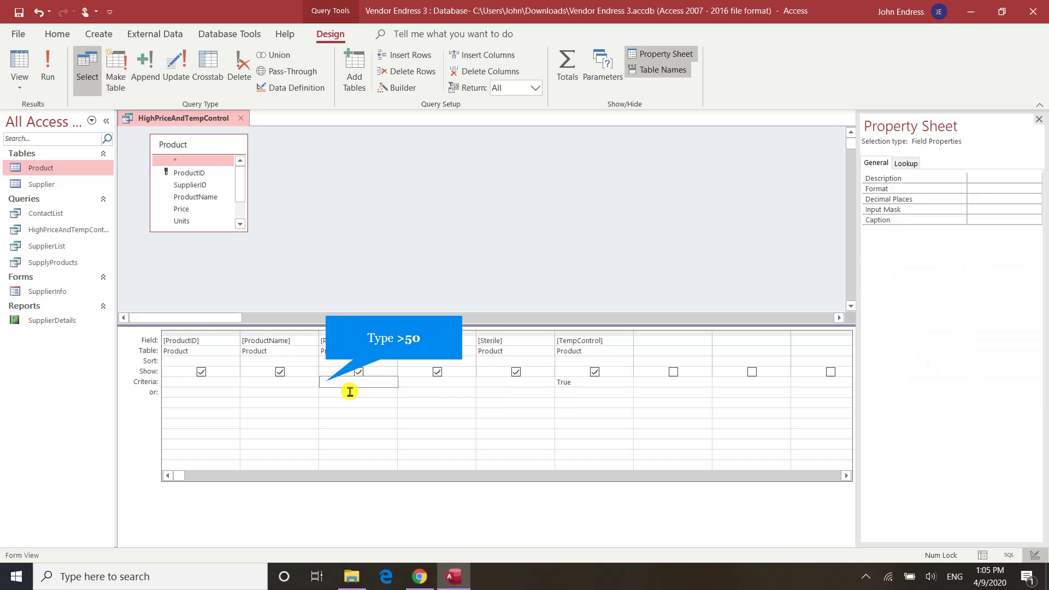
{"action": "type", "text": ">"}
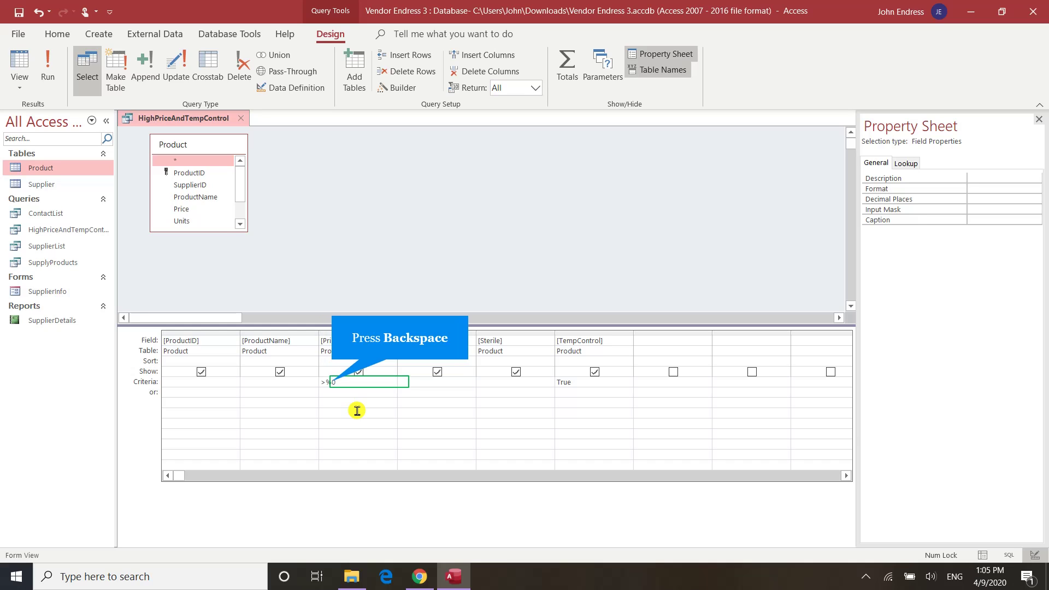
{"action": "key", "text": "BackSpace"}
{"action": "type", "text": "5"}
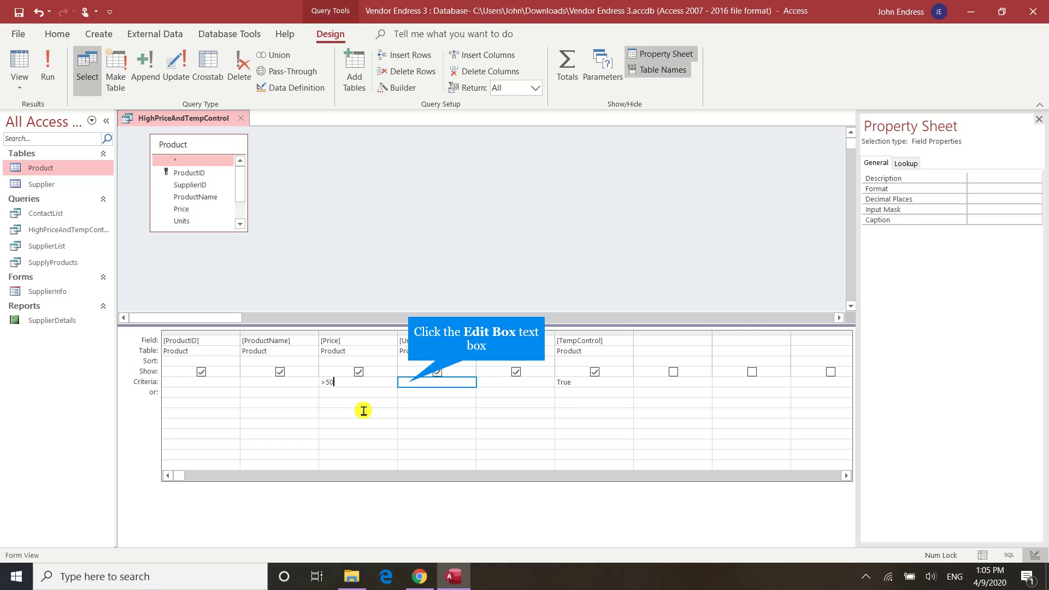
{"action": "left_click", "coordinate": [408, 383]}
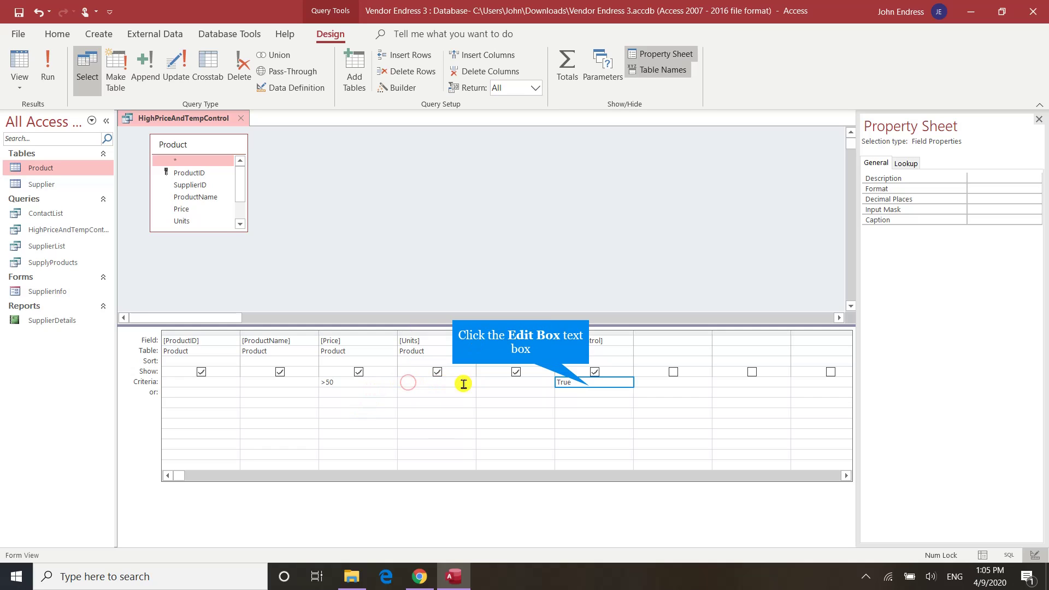
{"action": "left_click", "coordinate": [588, 383]}
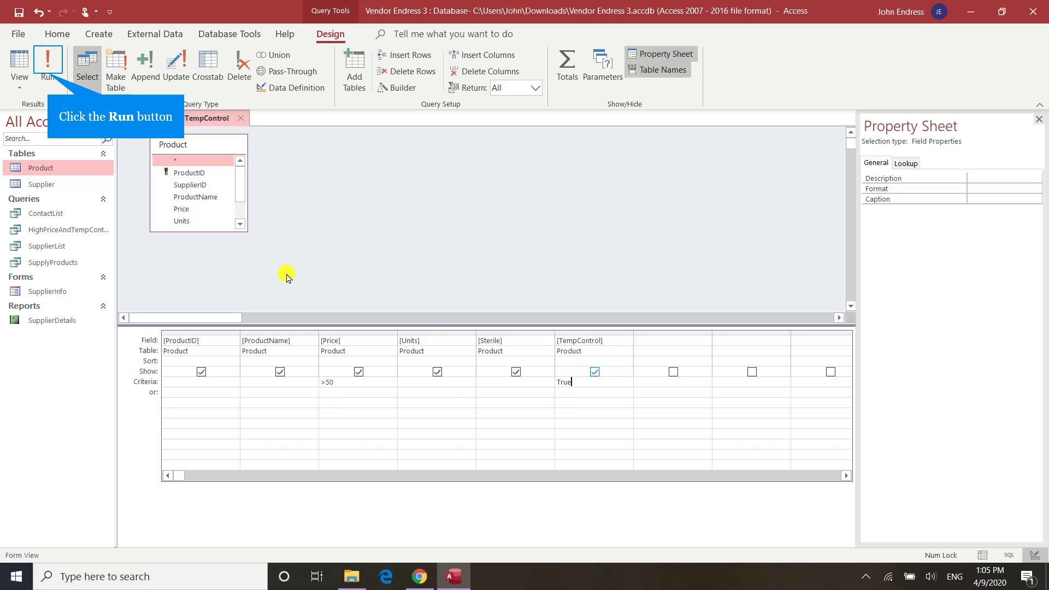
{"action": "left_click", "coordinate": [48, 68]}
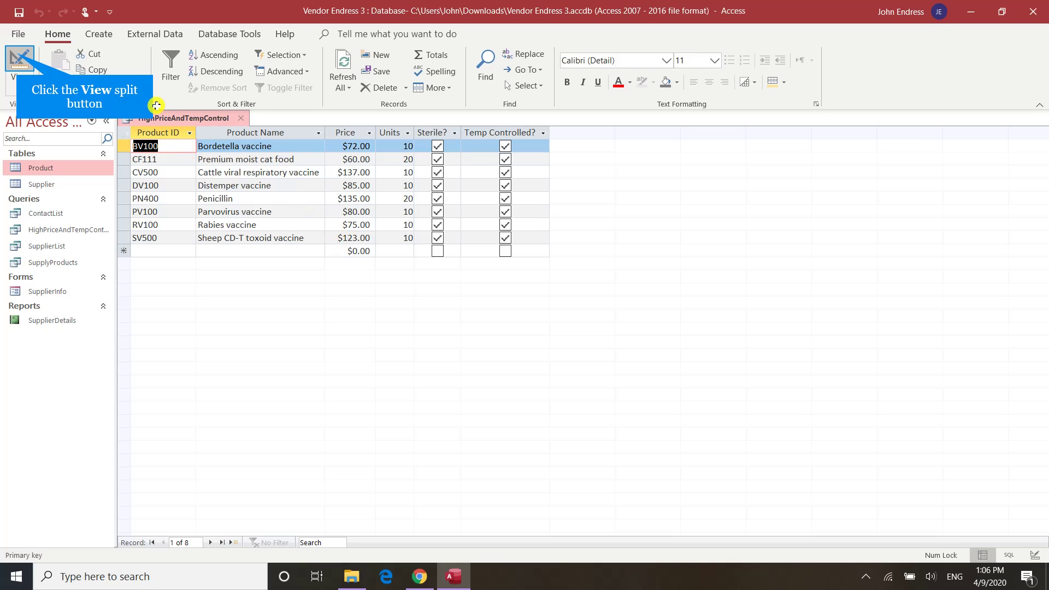
Return to the query design, hide the TempControl field from the results and rerun the query
{"action": "left_click", "coordinate": [17, 58]}
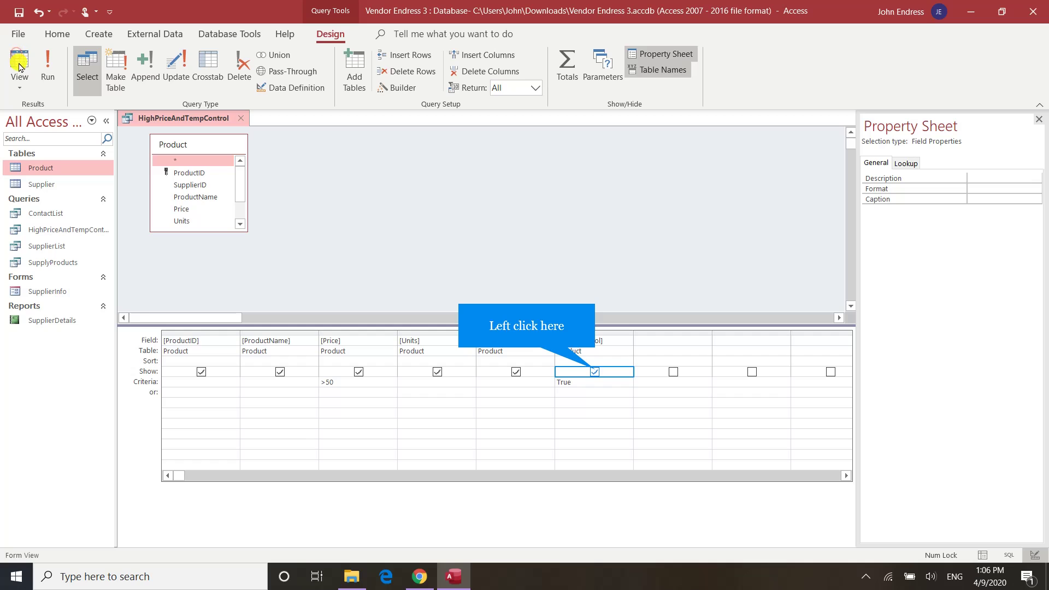
{"action": "left_click", "coordinate": [594, 372]}
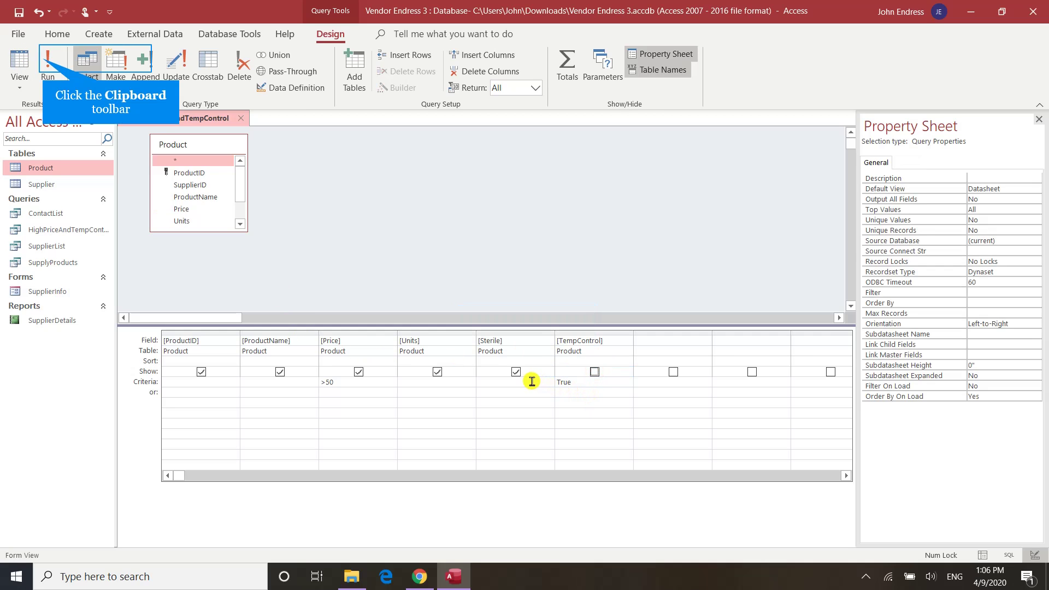
{"action": "left_click", "coordinate": [48, 65]}
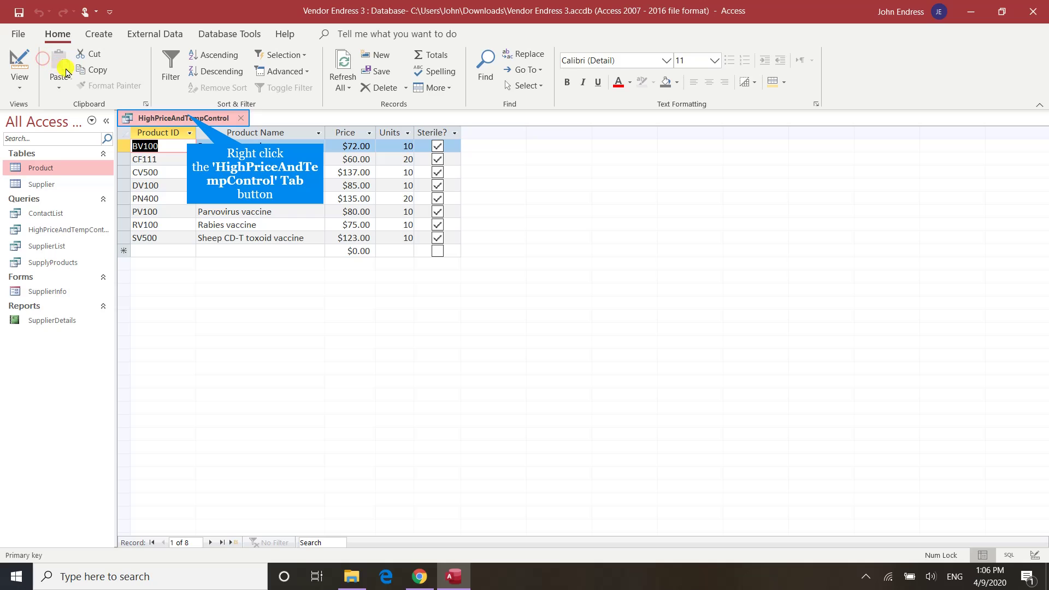
Save the HighPriceAndTempControl query and close it
{"action": "right_click", "coordinate": [188, 117]}
{"action": "left_click", "coordinate": [203, 125]}
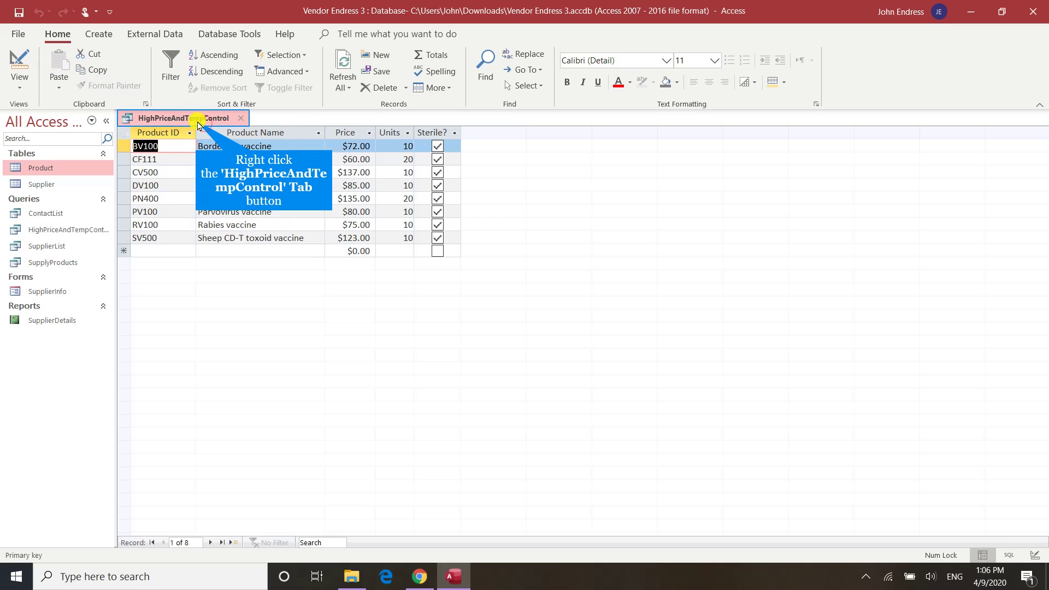
{"action": "right_click", "coordinate": [196, 121]}
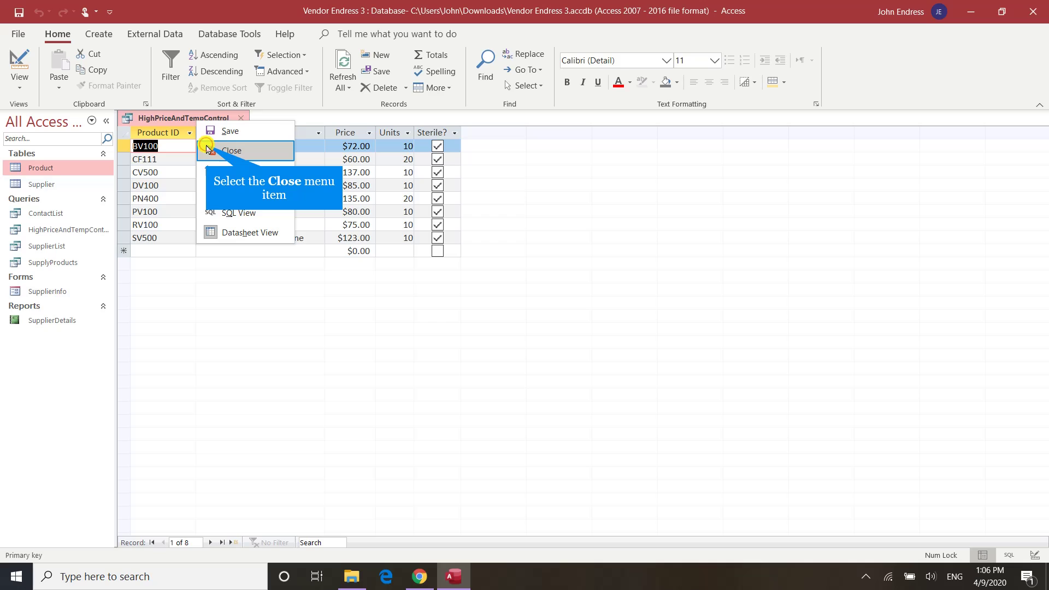